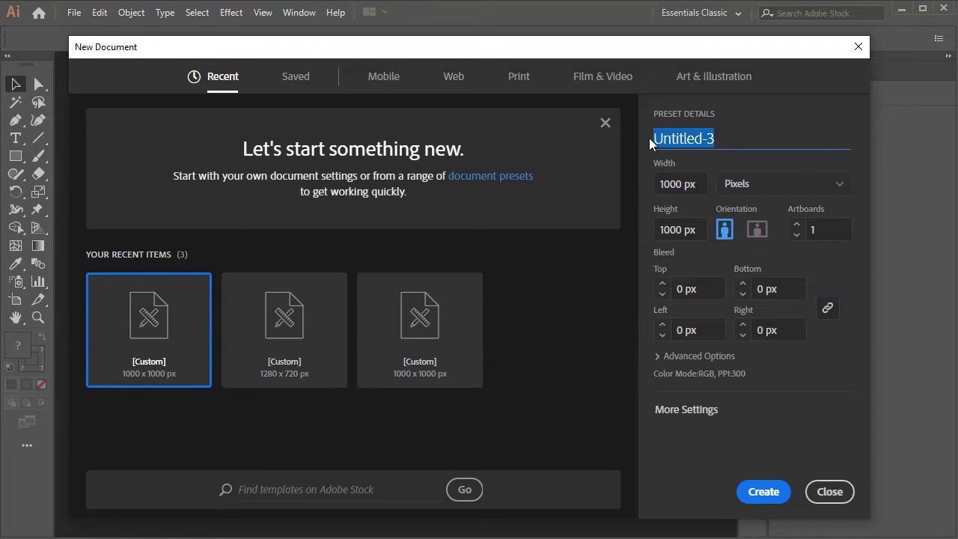
- Create a new document named M, 1000 px wide and 1000 px high, with one artboard
type("M")
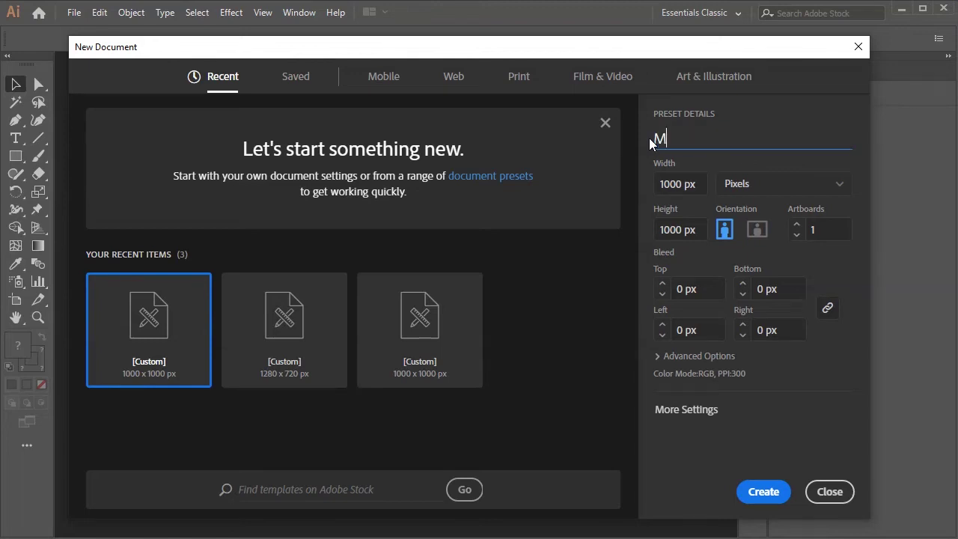
key("Tab")
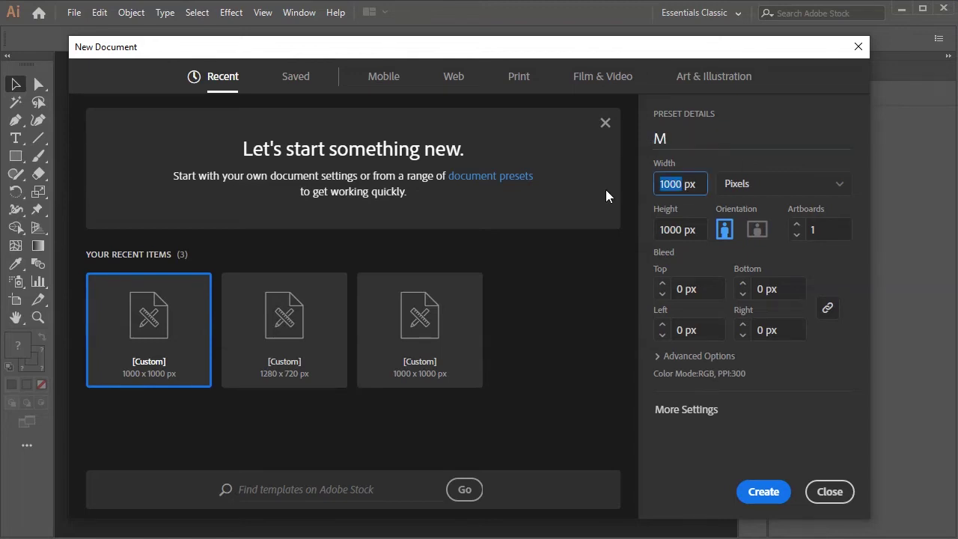
key("Tab")
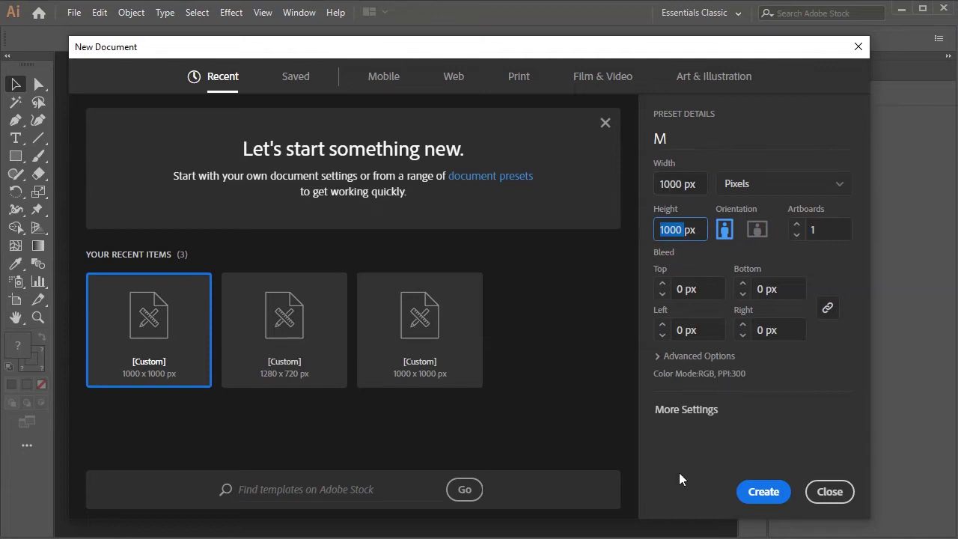
left_click(769, 495)
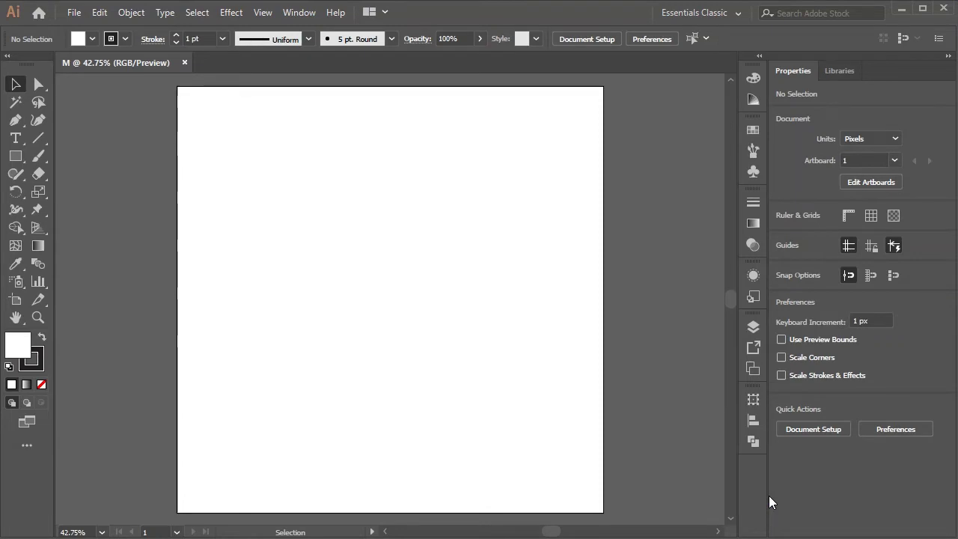
key("ctrl+0")
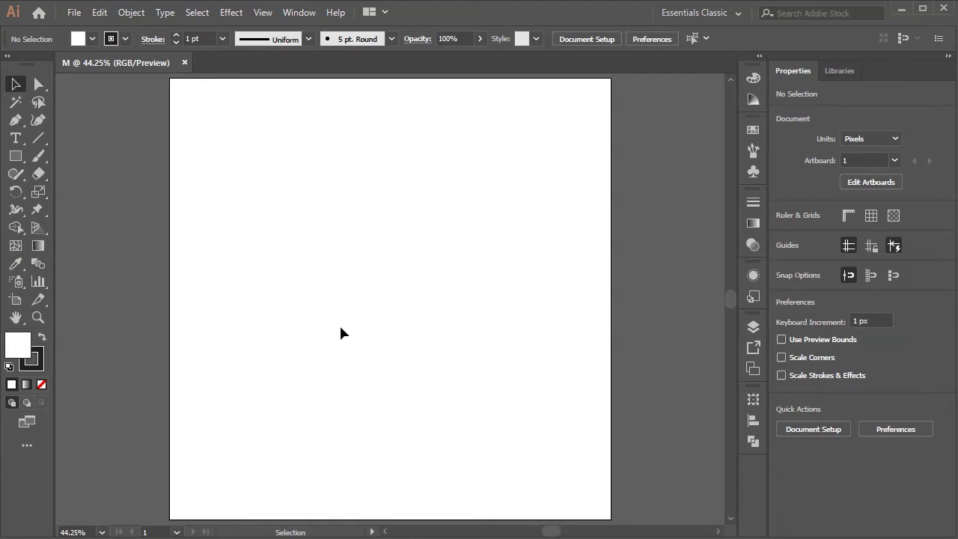
- Draw a square about 373 px wide in the upper-left part of the artboard with the Rectangle tool
left_click(13, 157)
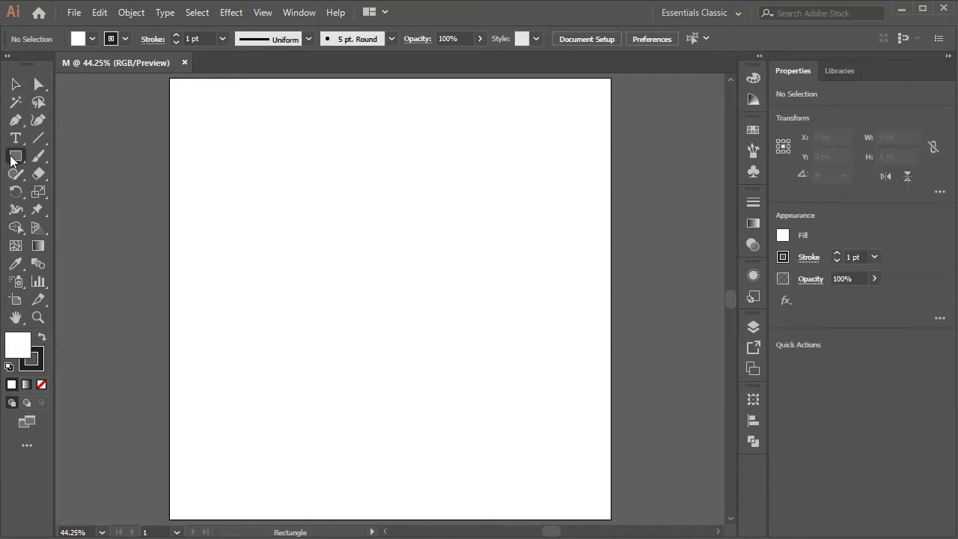
left_click(10, 156)
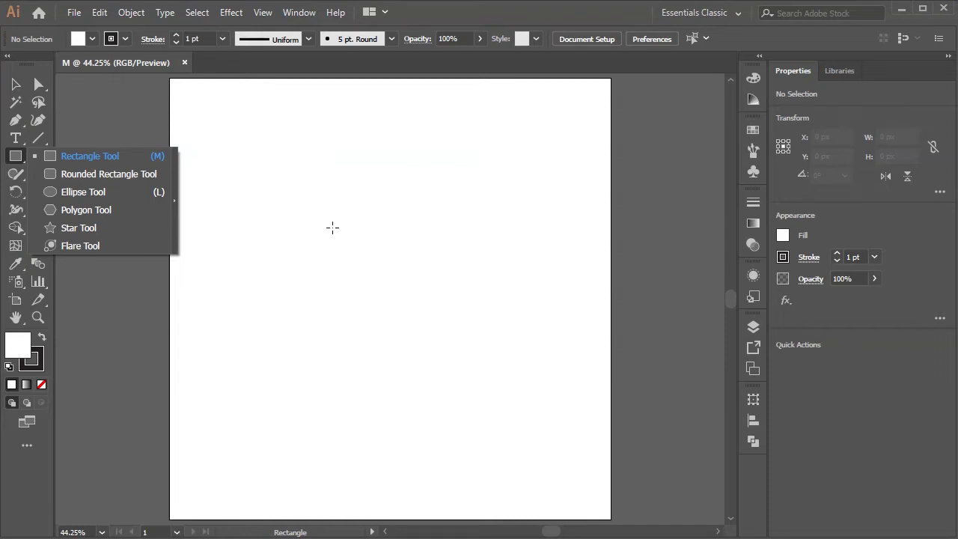
left_click(332, 227)
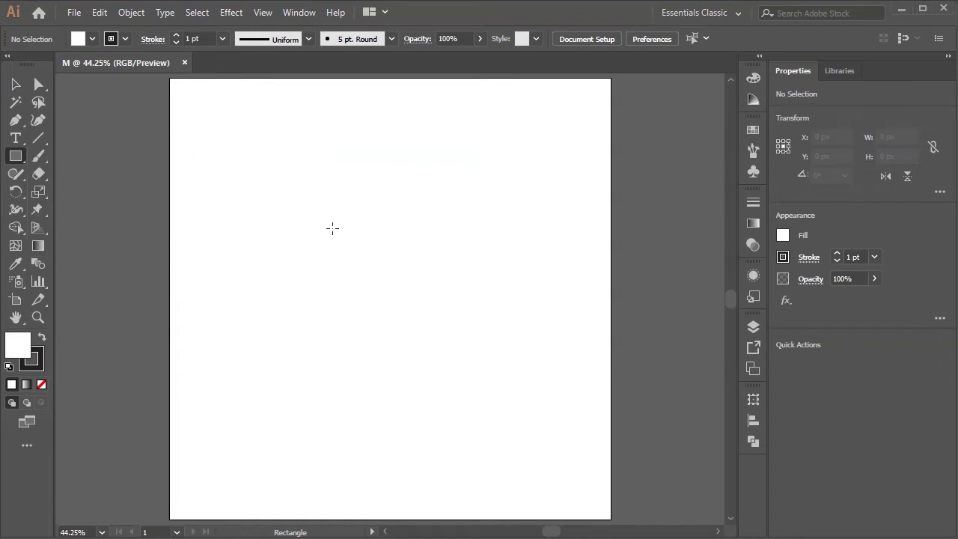
left_click_drag(327, 235, 385, 312)
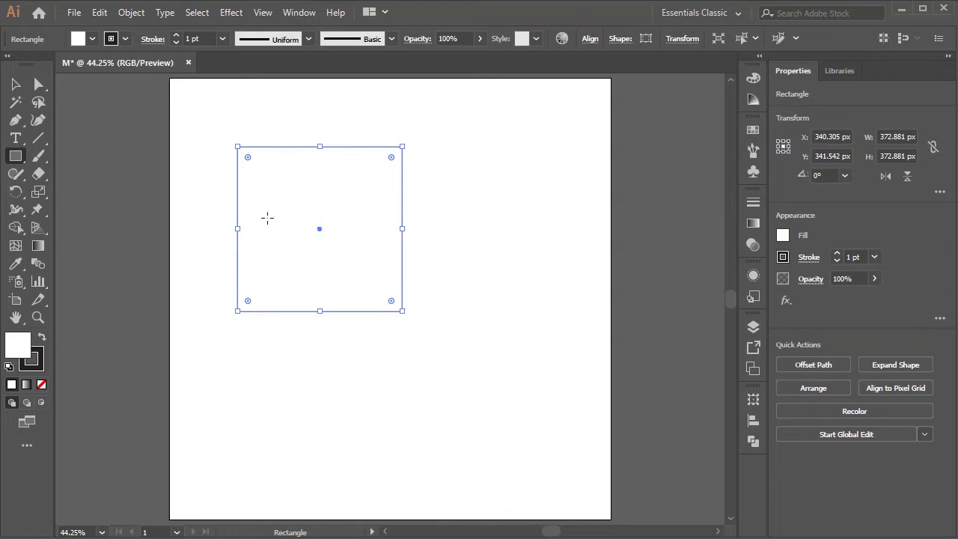
- Give the square a black fill and set its stroke to None
left_click(92, 39)
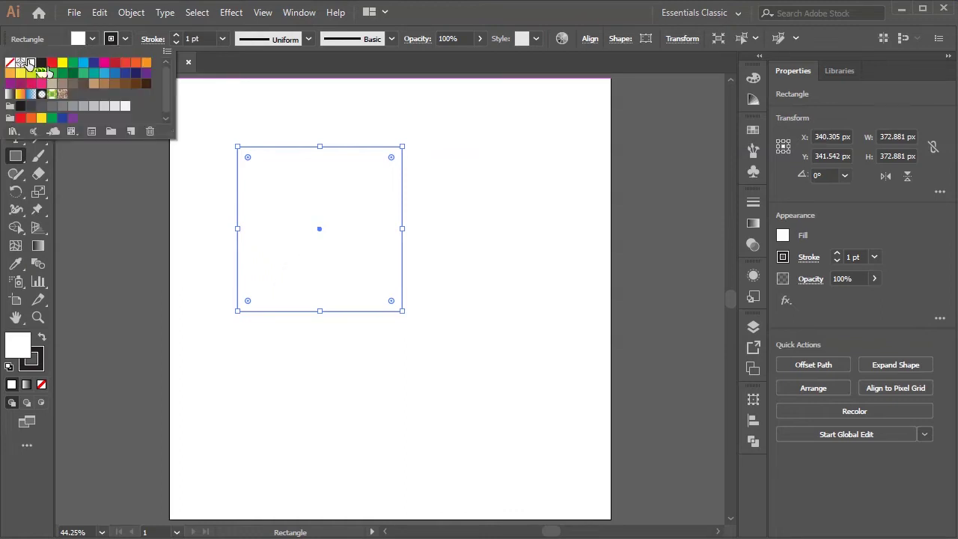
left_click(42, 63)
left_click(117, 39)
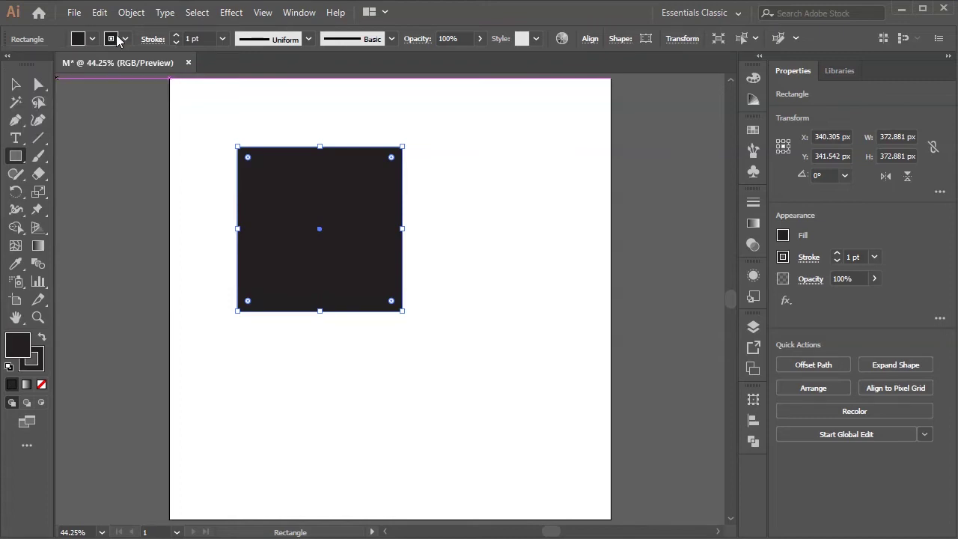
left_click(117, 39)
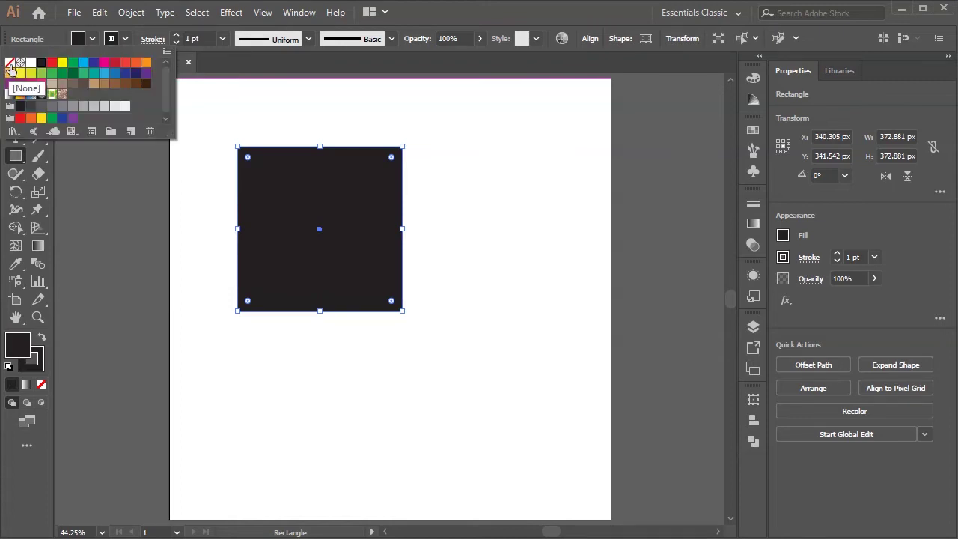
left_click(11, 70)
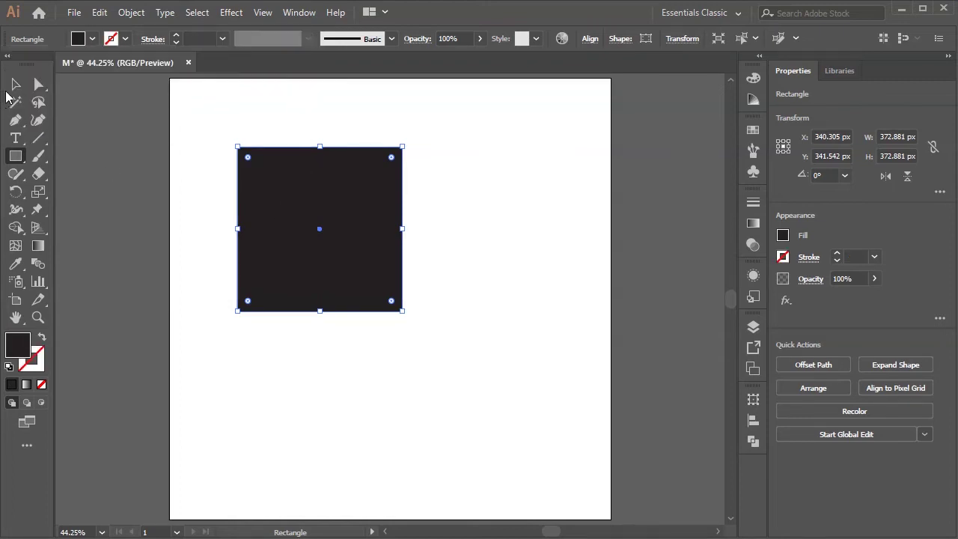
- Align the square horizontally and vertically to the centre of the artboard
left_click(15, 85)
left_click(590, 38)
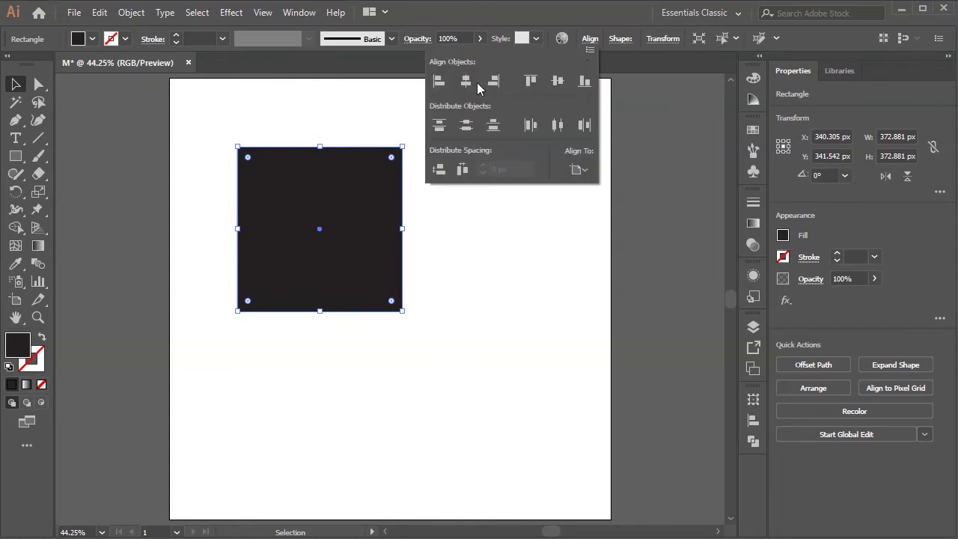
left_click(466, 81)
left_click(558, 81)
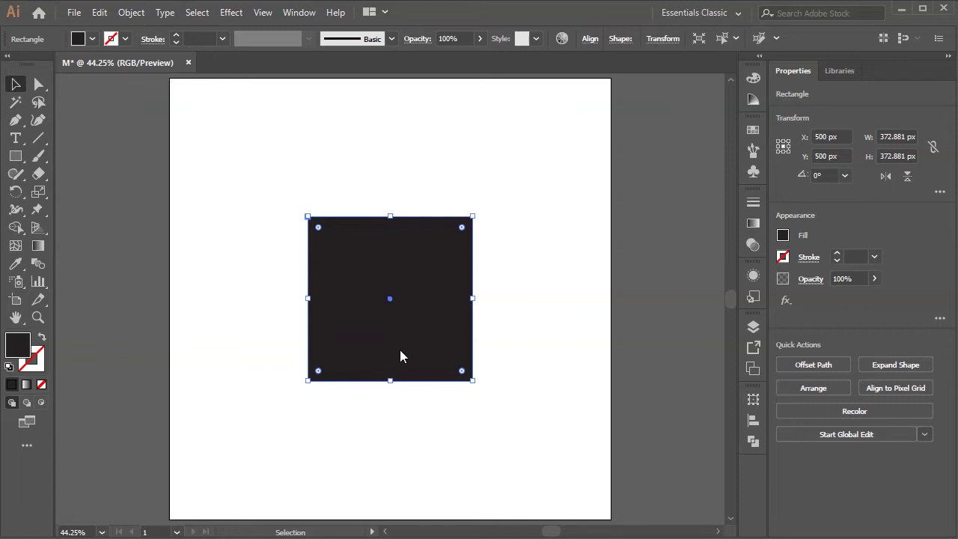
- Try moving the square toward the artboard's upper-left corner, undo the move and deselect the square
left_click_drag(370, 316, 267, 199)
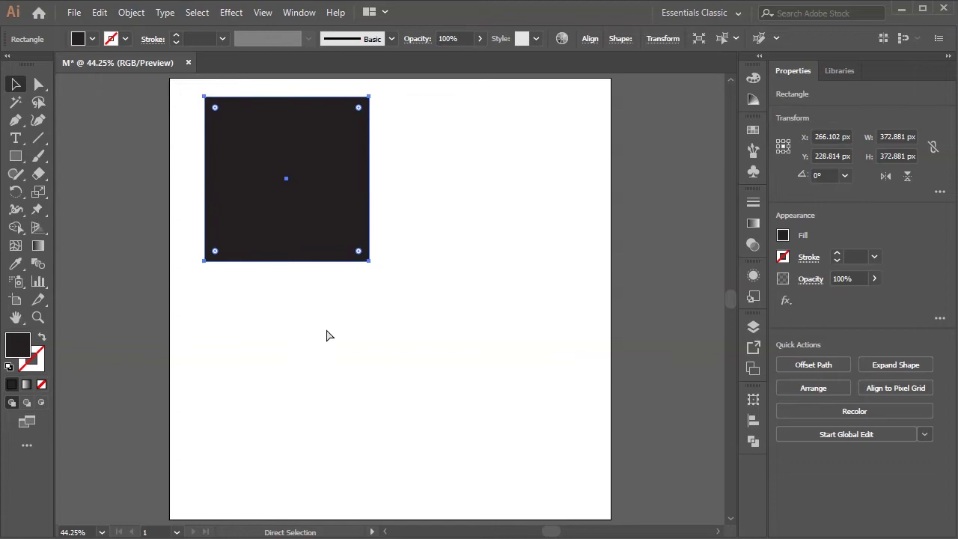
key("ctrl+z")
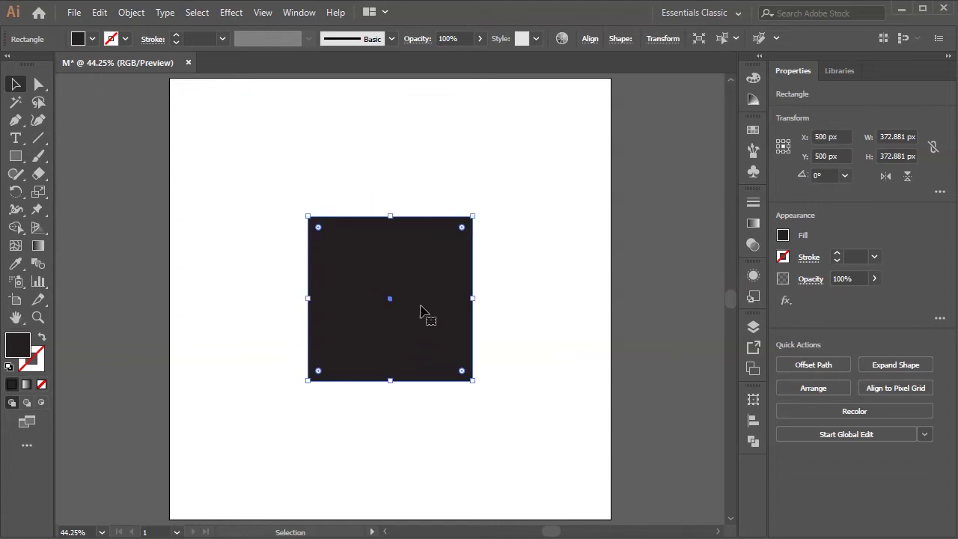
left_click(548, 316)
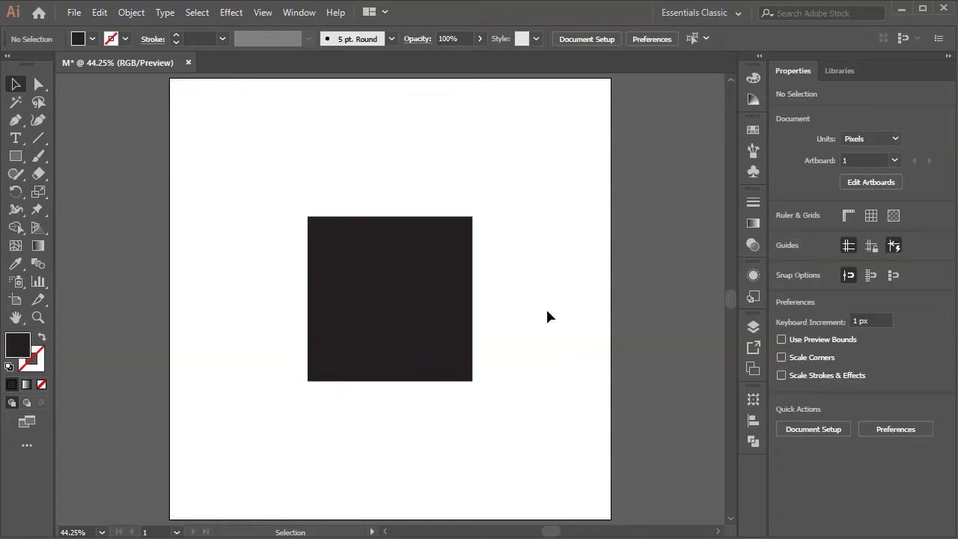
- Try rounding all four corners of the square fully into a circle, and undo the rounding
left_click(356, 305)
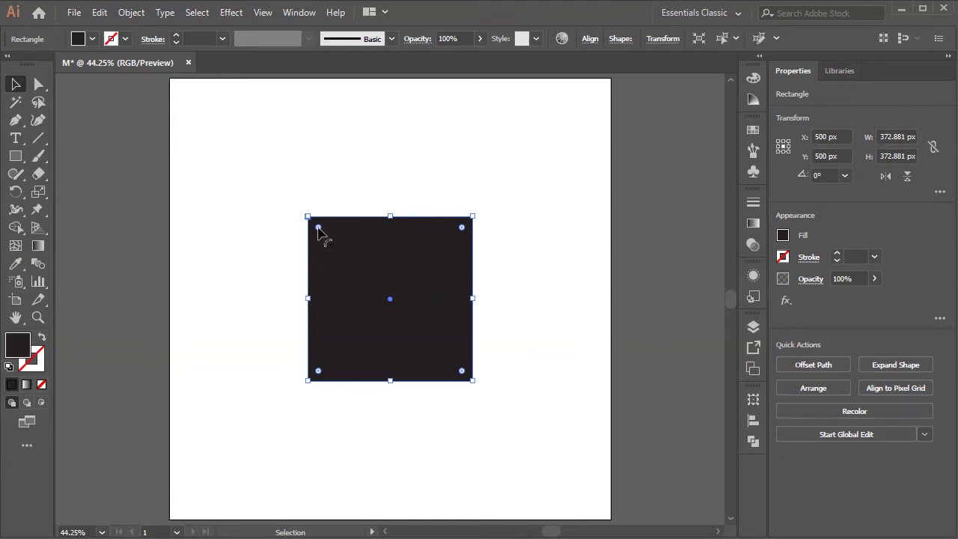
left_click_drag(319, 232, 389, 316)
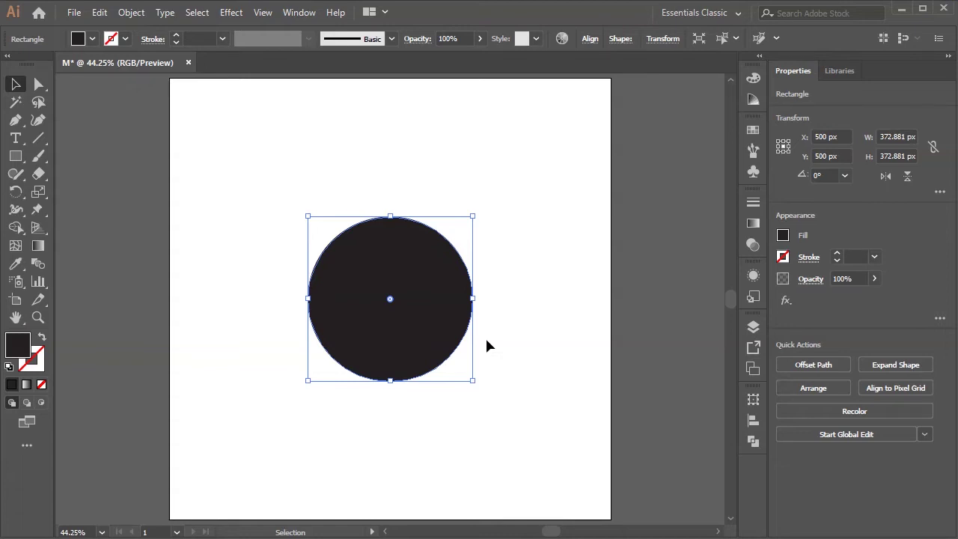
key("ctrl+z")
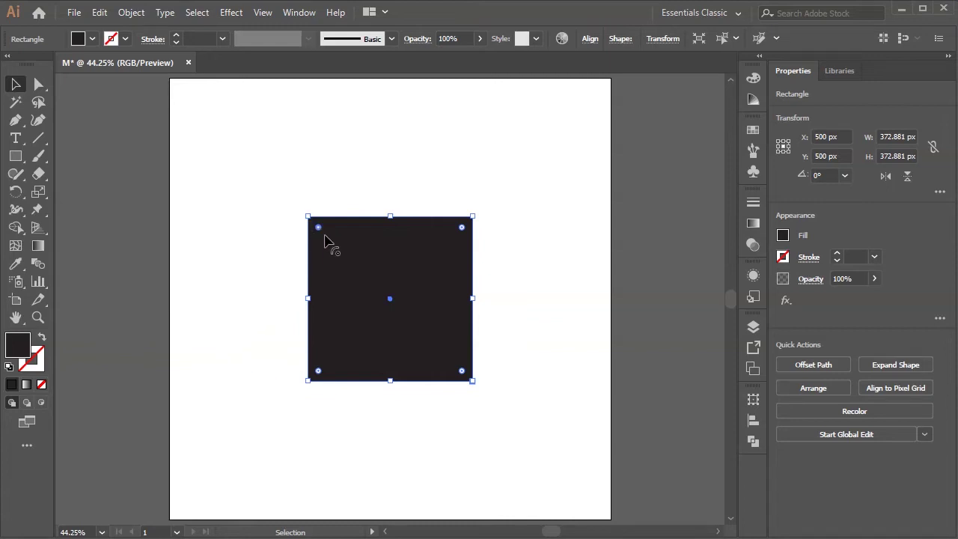
- Try rounding only the square's upper-left and lower-right corners fully into a leaf shape, and undo both roundings
left_click_drag(320, 227, 498, 465)
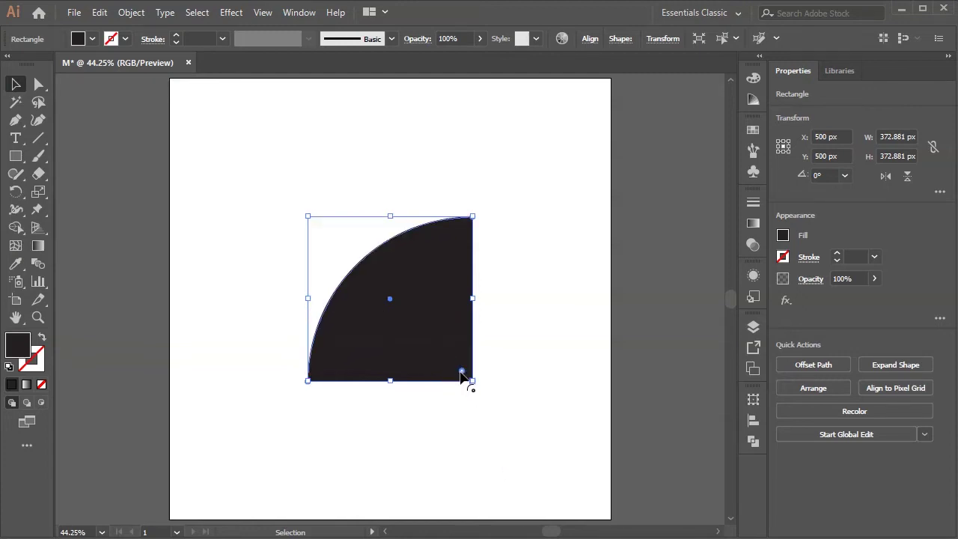
left_click_drag(462, 374, 309, 135)
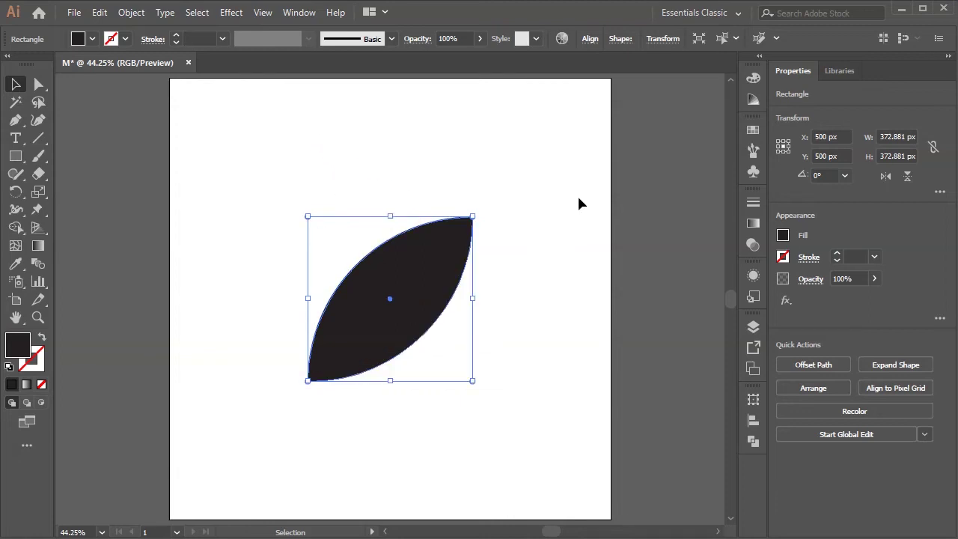
key("ctrl+z")
key("ctrl+z")
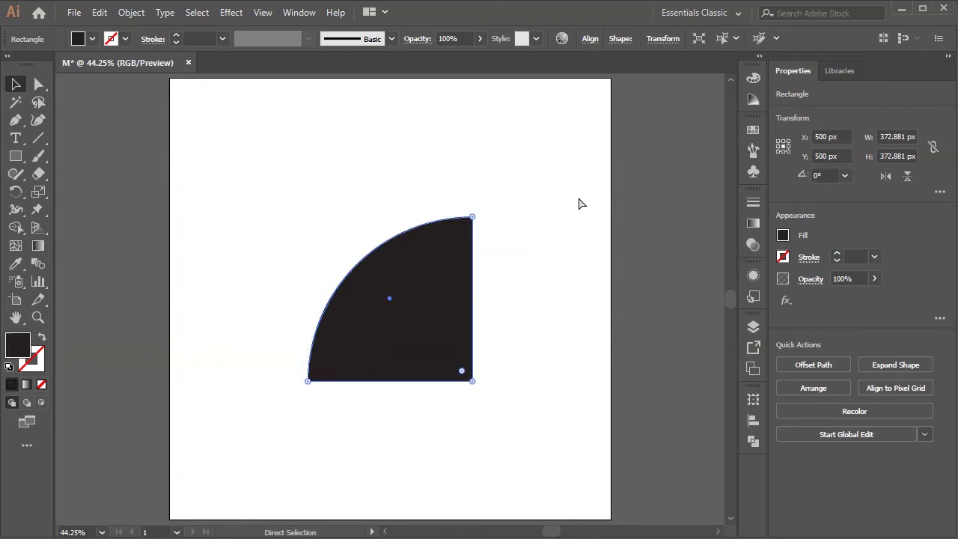
key("ctrl+z")
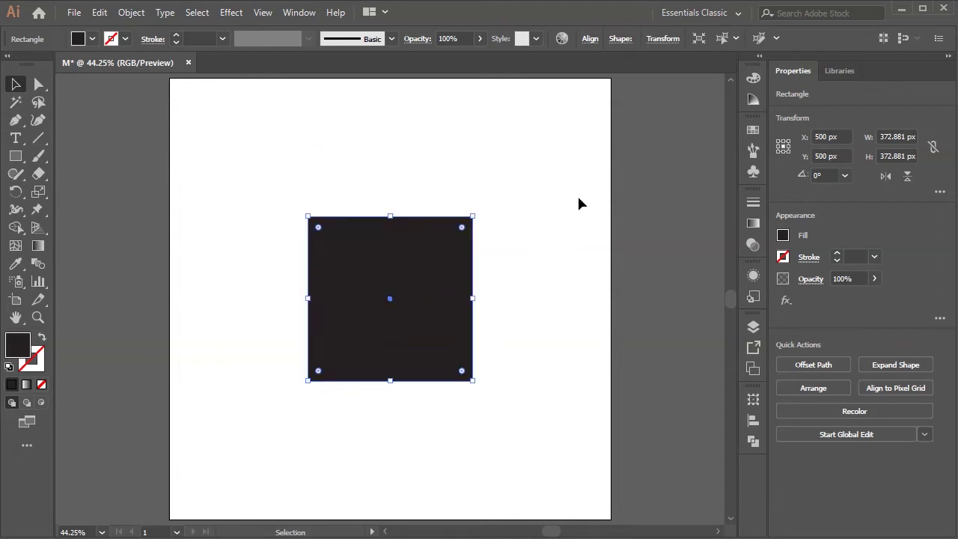
- Enlarge the square to about 667 by 633 px by moving its top anchor points up and its right anchor points outward with Direct Selection
left_click(40, 87)
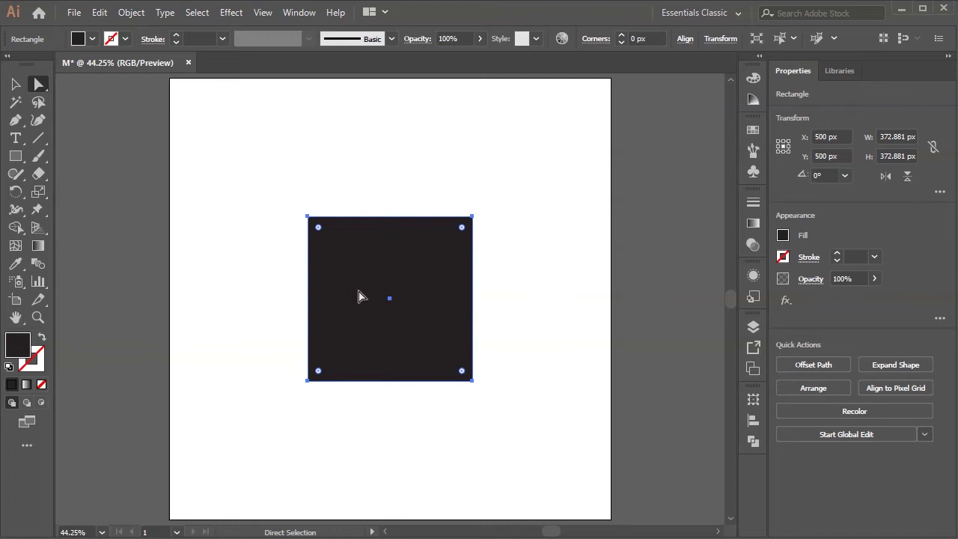
key("ctrl+z")
left_click_drag(384, 201, 447, 246)
key("ctrl+z")
key("ctrl+z")
left_click_drag(509, 193, 278, 246)
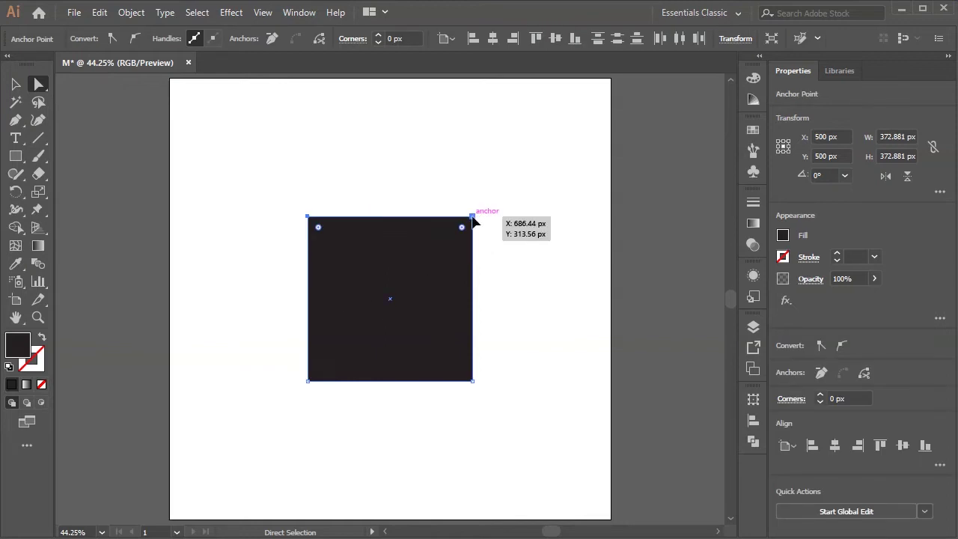
left_click_drag(472, 217, 453, 415)
left_click_drag(473, 381, 602, 382)
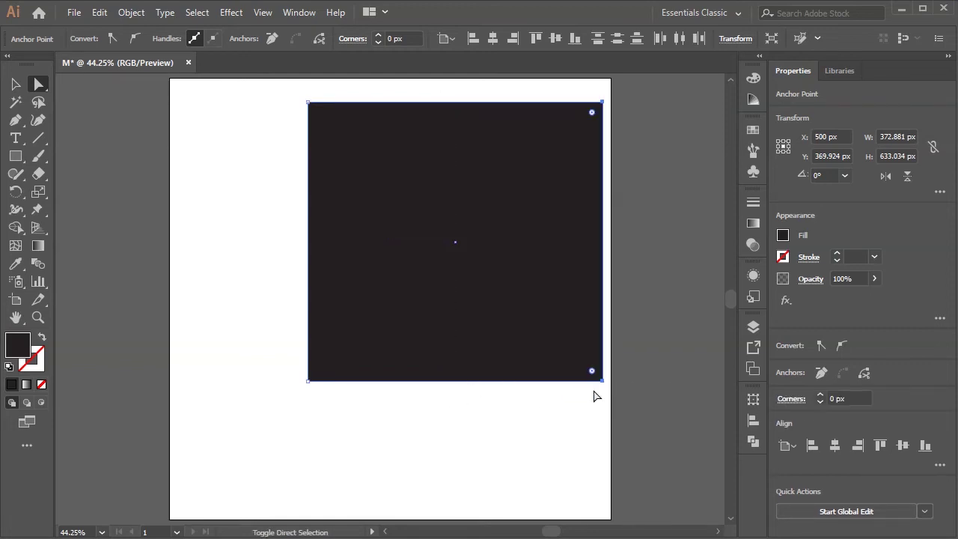
- Delete the enlarged rectangle's lower-left anchor point to turn the shape into a triangle
left_click(226, 339)
left_click(364, 180)
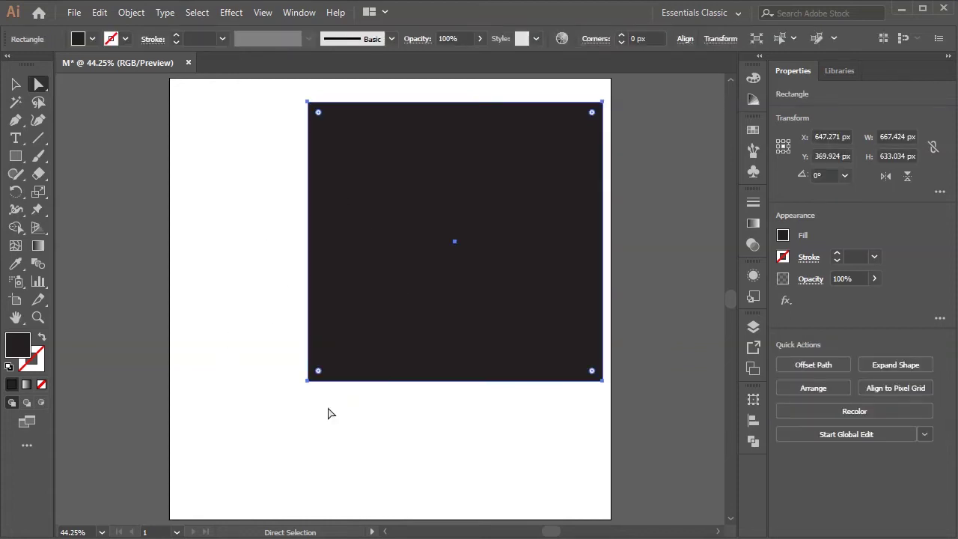
left_click_drag(249, 322, 334, 417)
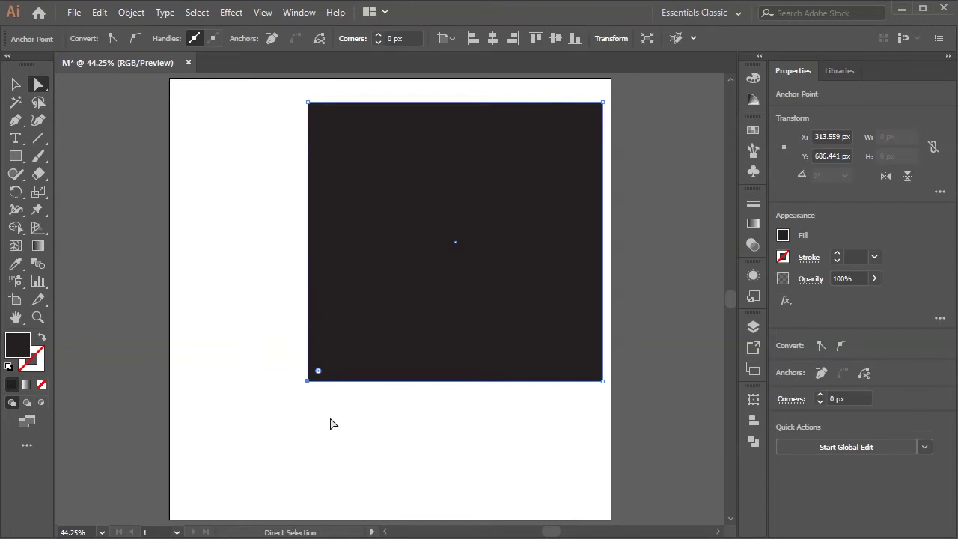
key("Delete")
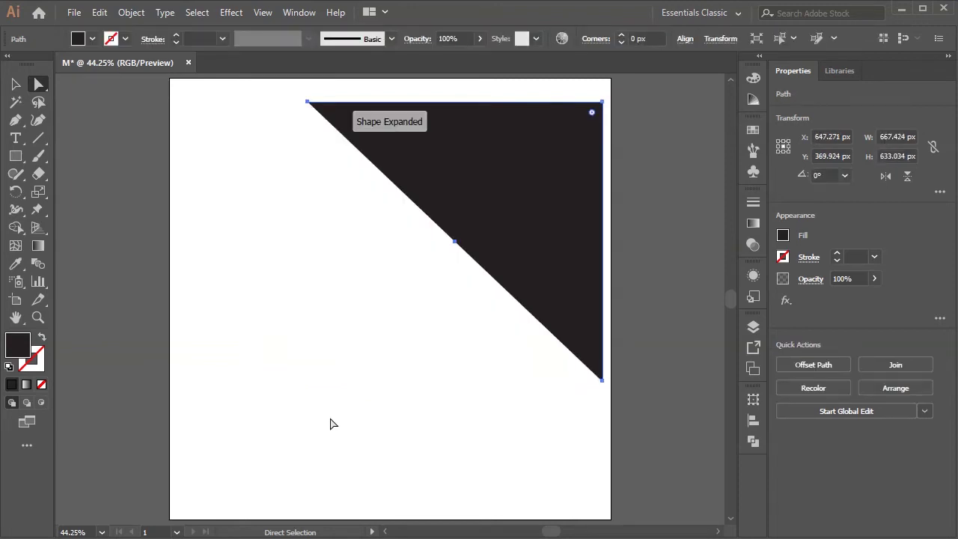
- Select the whole black triangle and delete it from the artboard
left_click(16, 84)
left_click(279, 246)
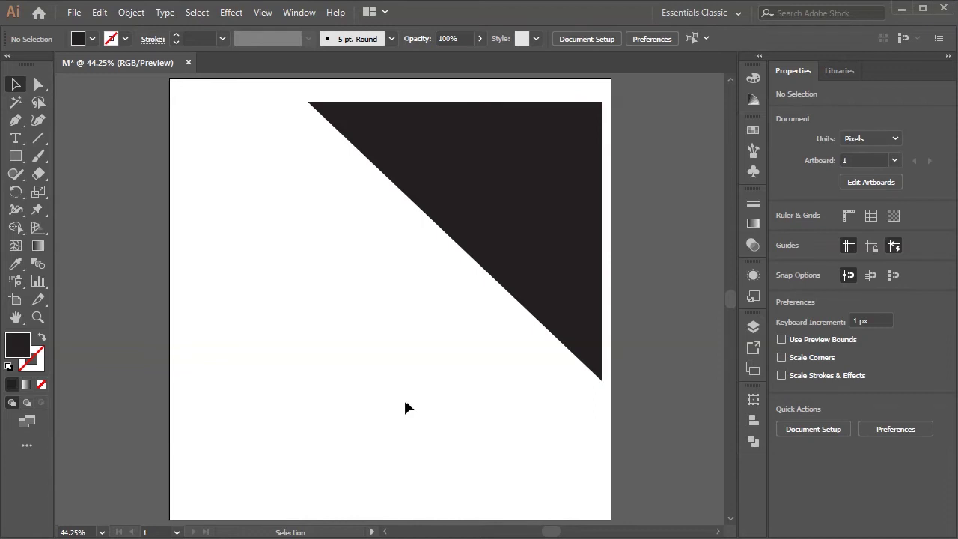
left_click(525, 210)
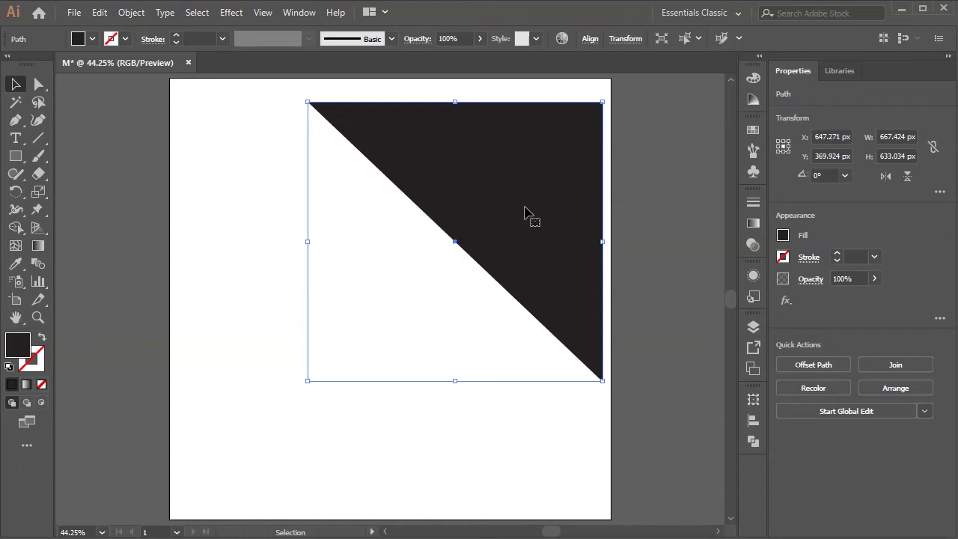
key("Delete")
- Draw a tall rectangle about 127 by 481 px left of the artboard's centre and round all its corners fully into a capsule
left_click(16, 156)
left_click_drag(315, 208, 372, 420)
left_click(13, 85)
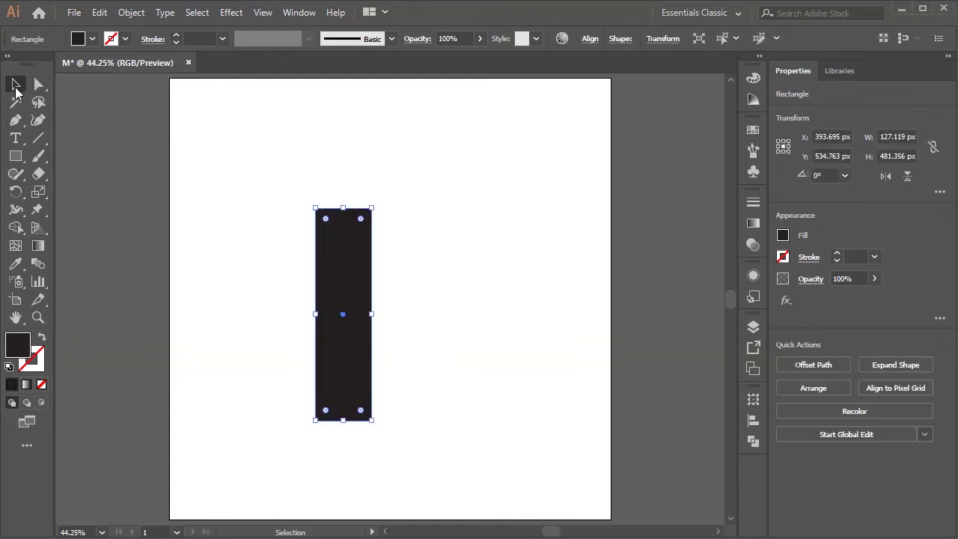
left_click_drag(327, 223, 357, 282)
- Draw a closed rectangle about 243 by 697 px with the Pen tool, its left edge running down the capsule's centre
left_click(16, 120)
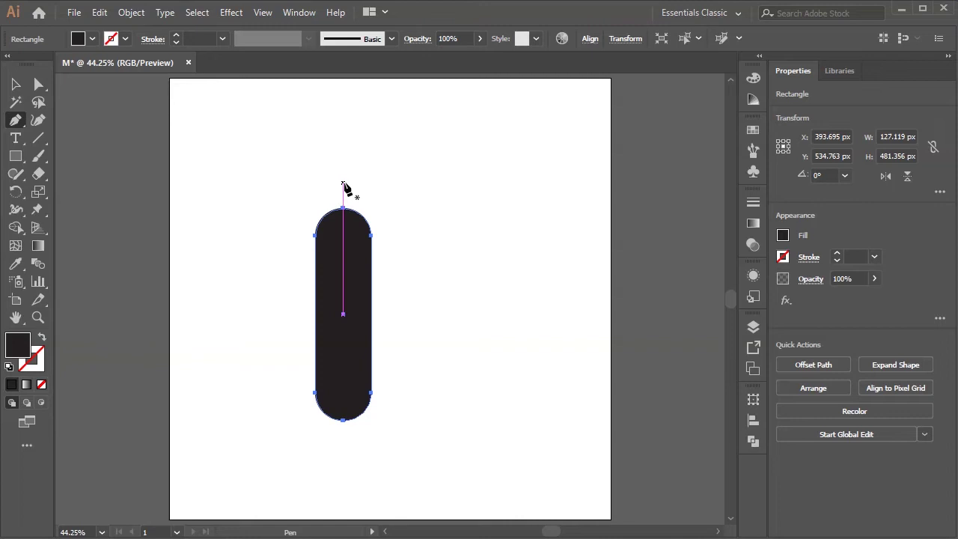
left_click(342, 181)
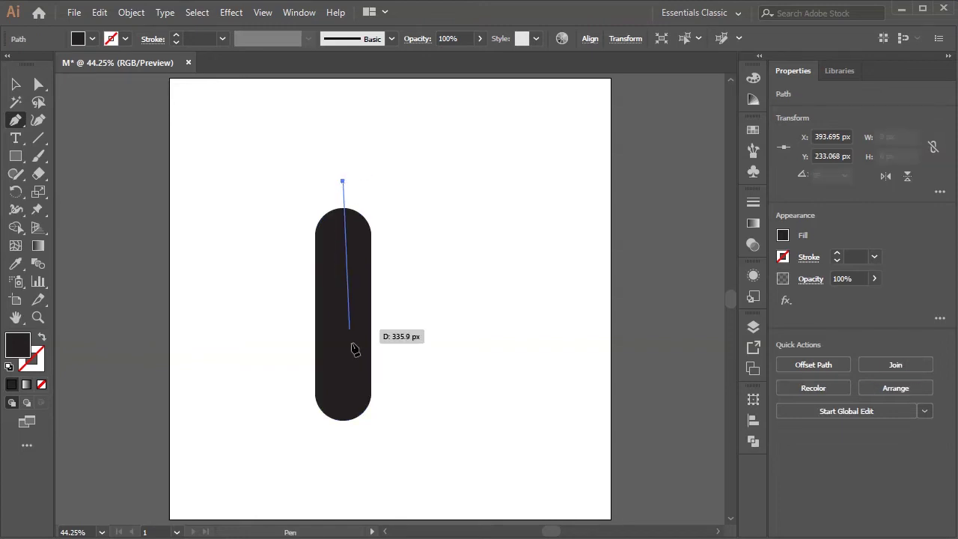
left_click(342, 488)
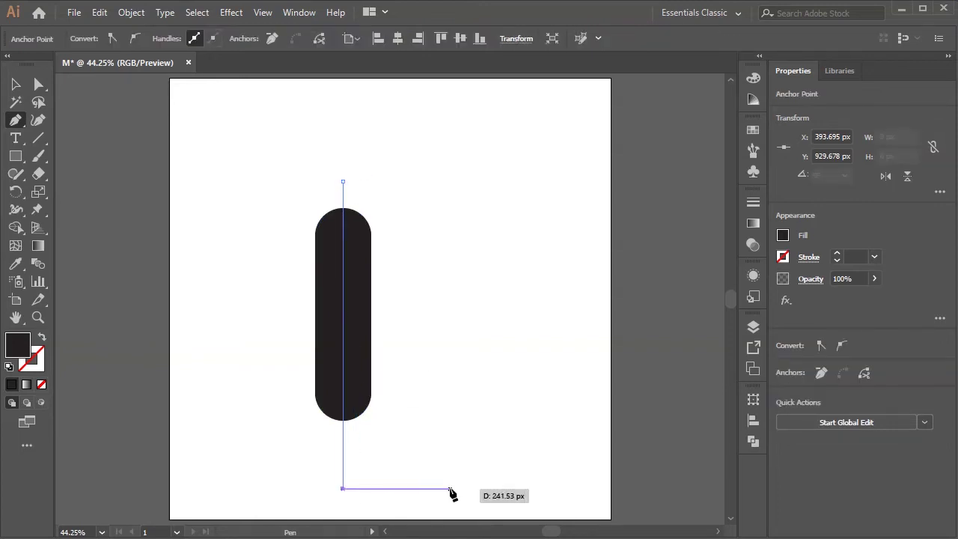
left_click(450, 488)
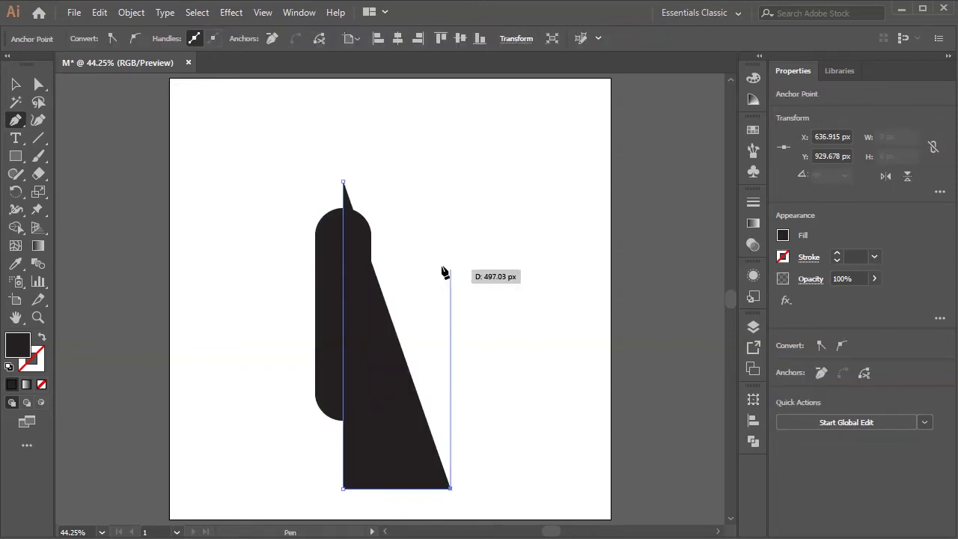
left_click(450, 181)
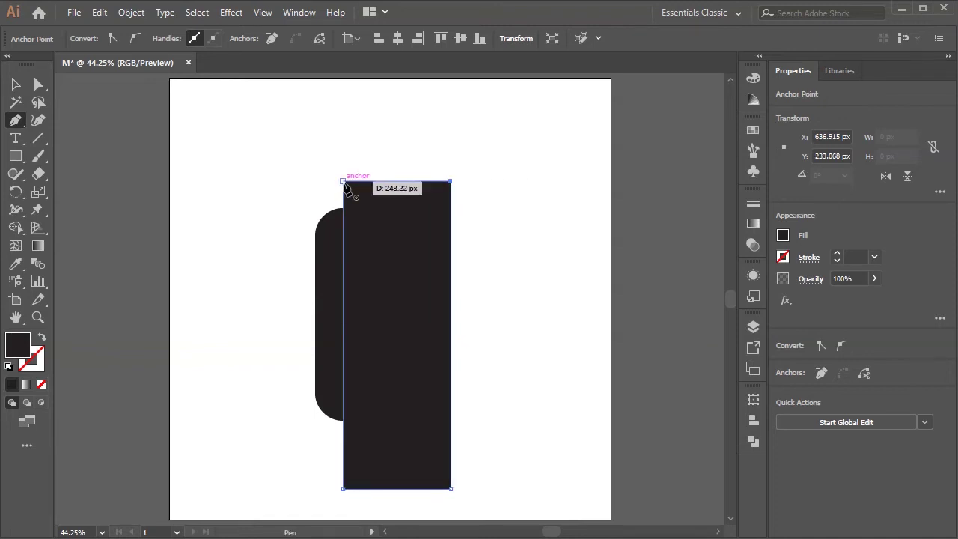
left_click(342, 181)
left_click(15, 84)
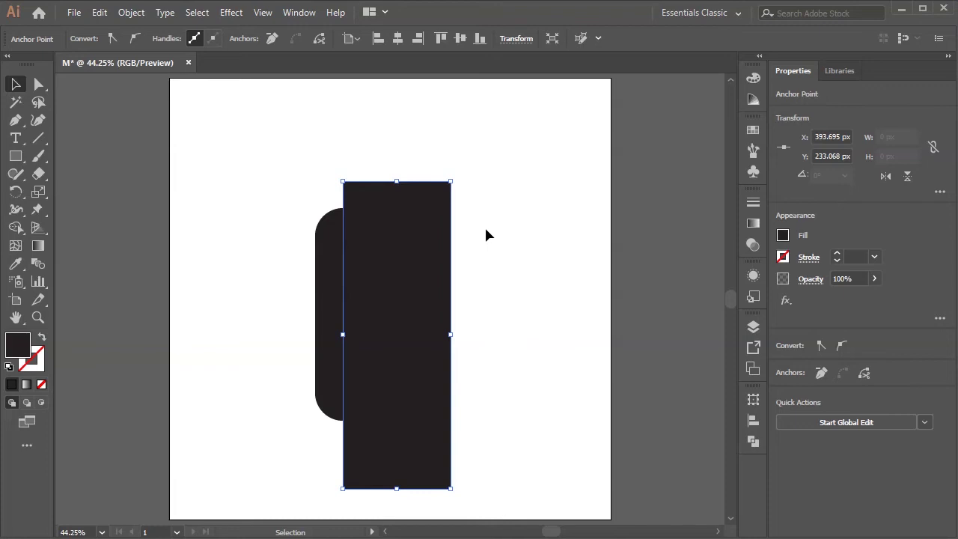
- Select the capsule and rectangle and remove their overlap and the rest of the rectangle with Shape Builder, leaving the capsule's left half
left_click_drag(500, 162, 281, 367)
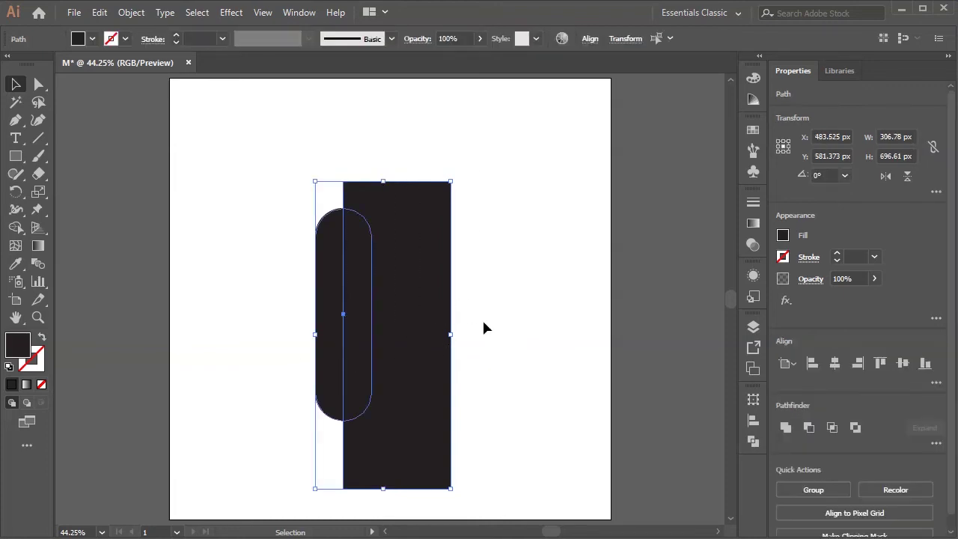
left_click(488, 327)
left_click(414, 365)
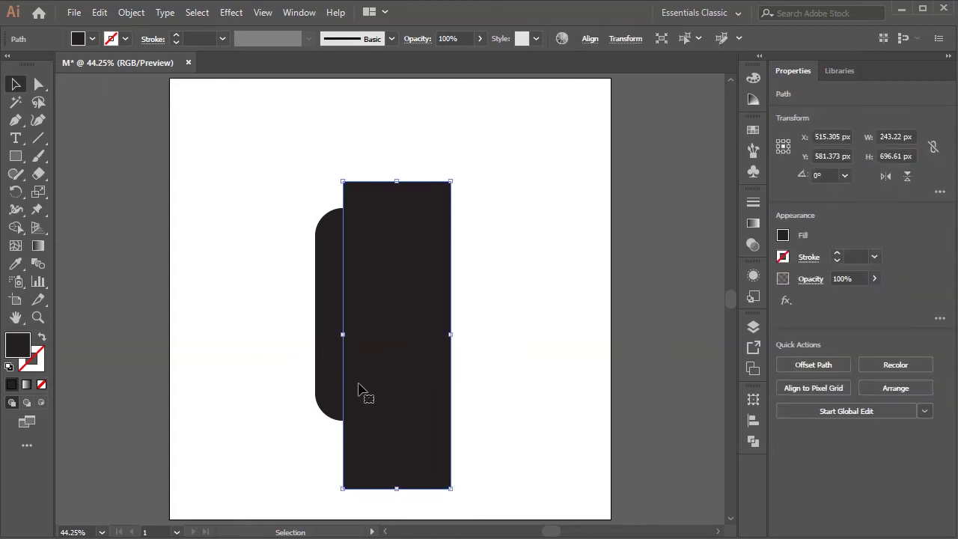
left_click(329, 371, "shift")
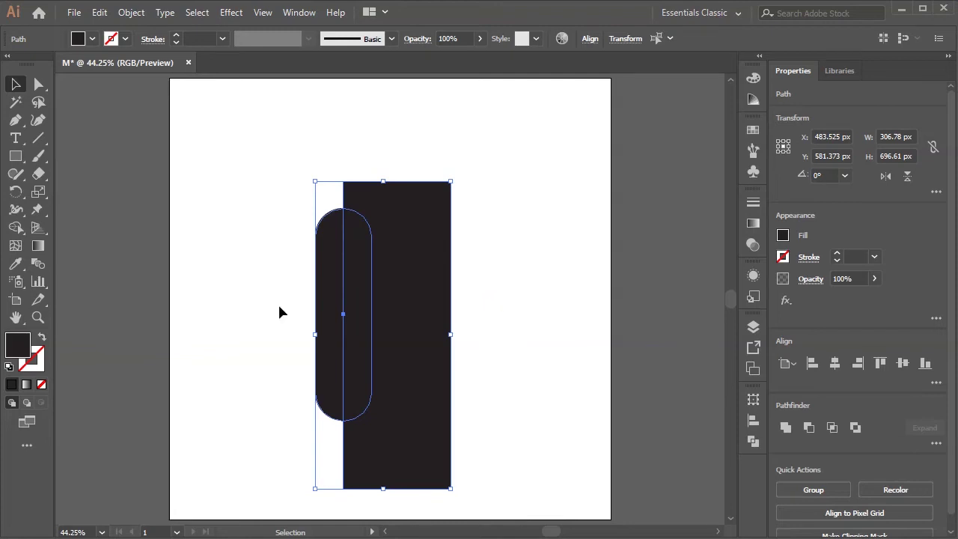
left_click(16, 228)
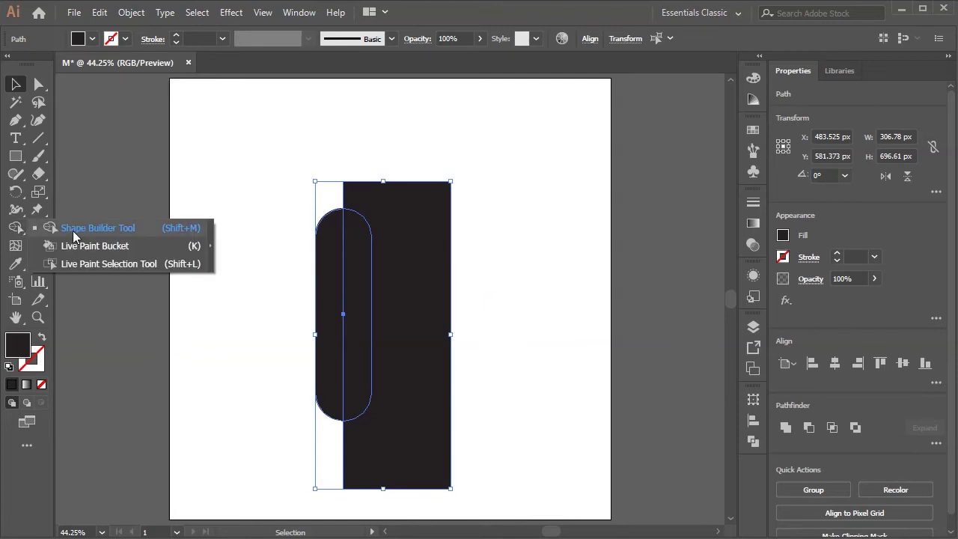
left_click(96, 227)
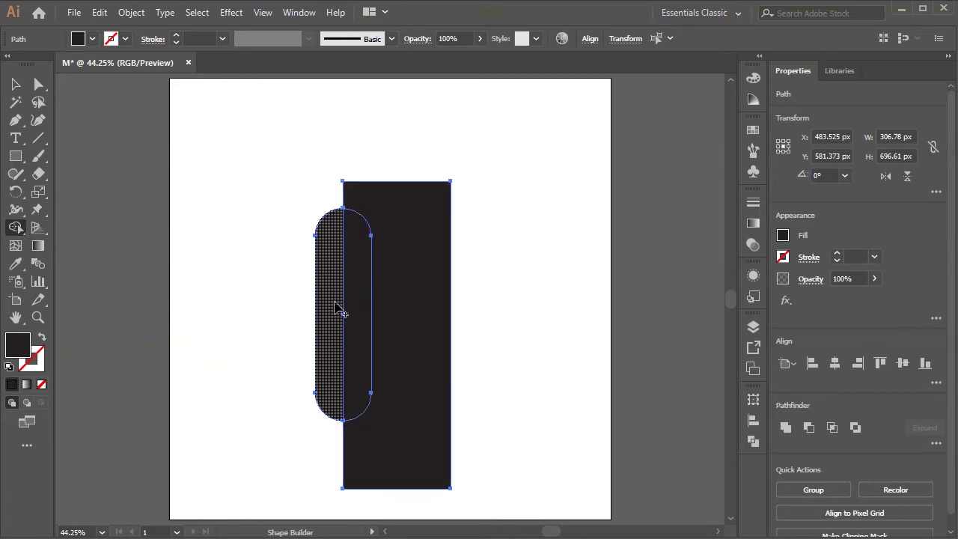
left_click_drag(335, 308, 356, 307)
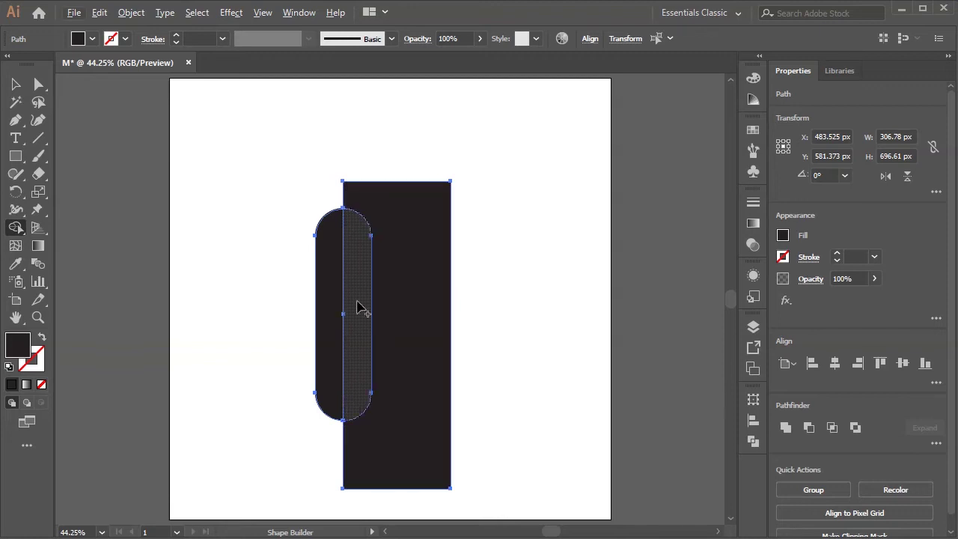
key("alt")
left_click(357, 319, "alt")
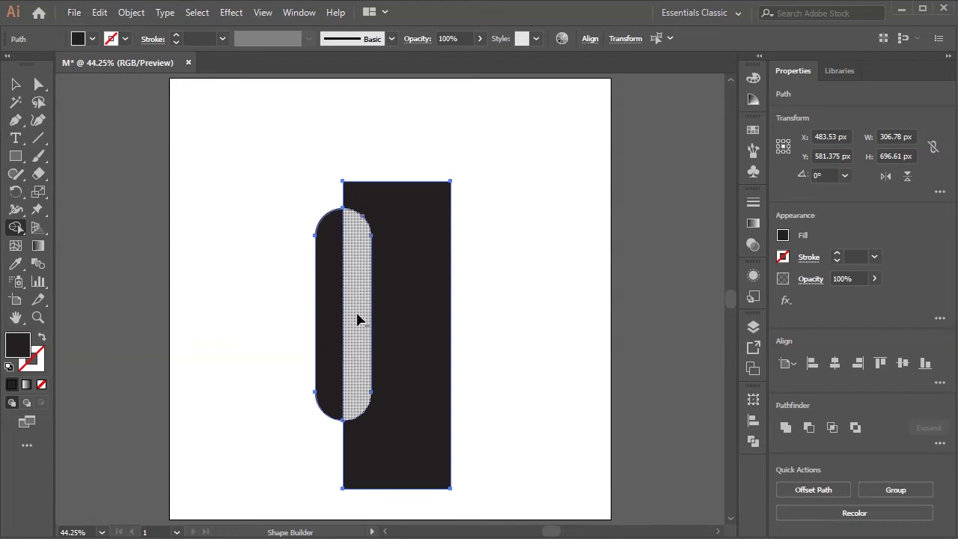
left_click(401, 331, "alt")
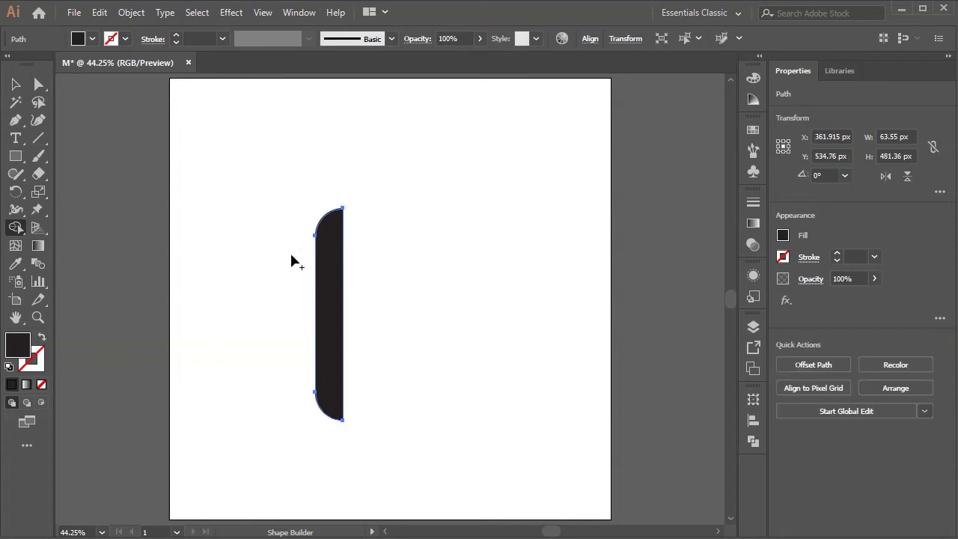
left_click(16, 84)
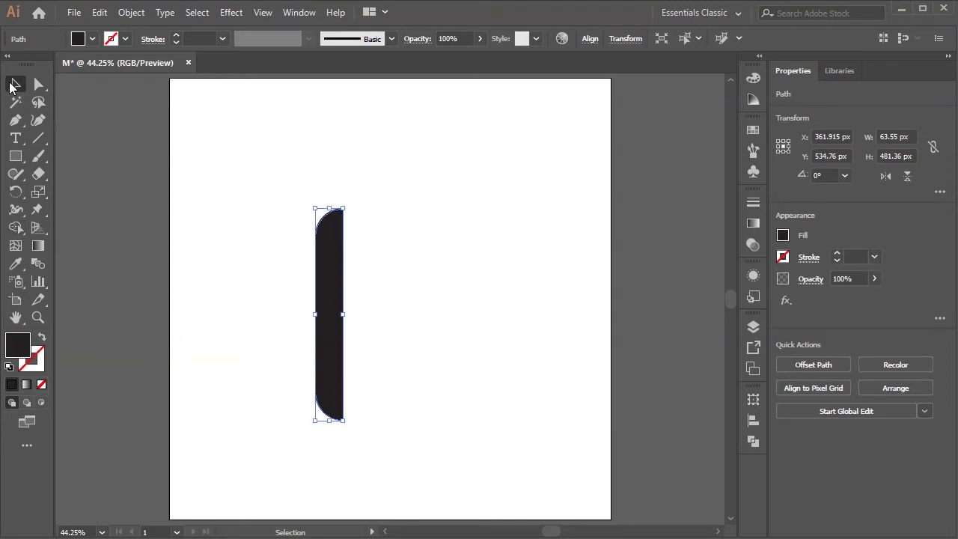
left_click(424, 312)
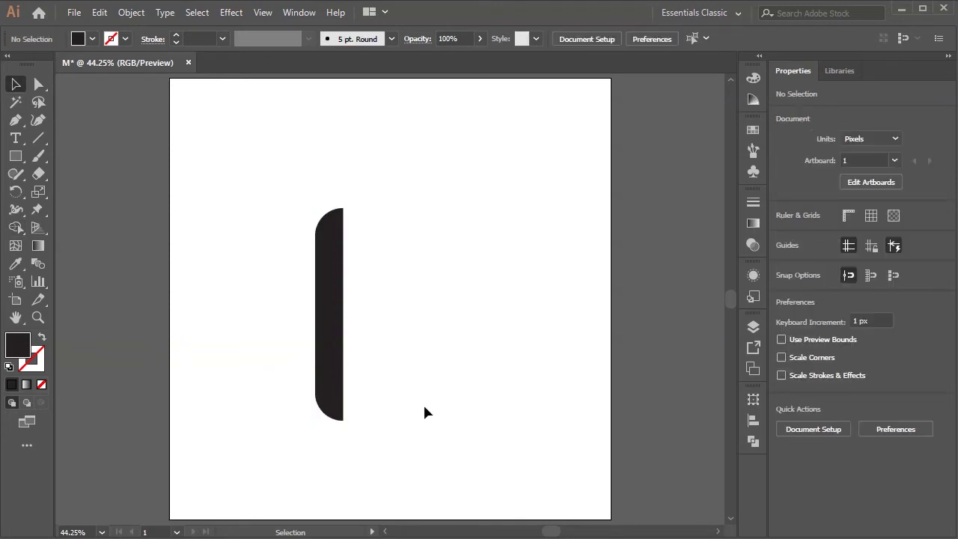
- Duplicate the half-capsule twice to its right, with copies at about X 484 px and X 703 px
left_click(332, 312)
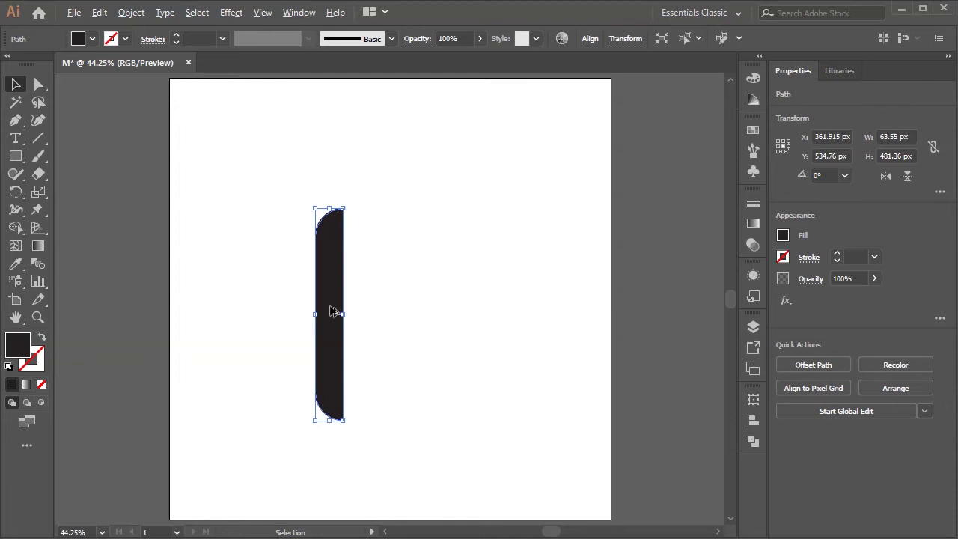
left_click_drag(334, 313, 385, 312)
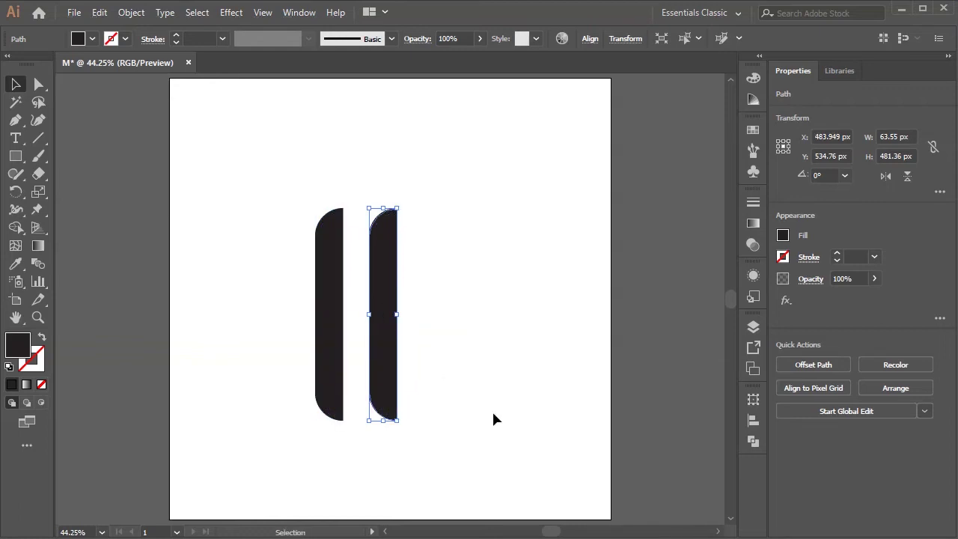
left_click_drag(386, 315, 487, 320)
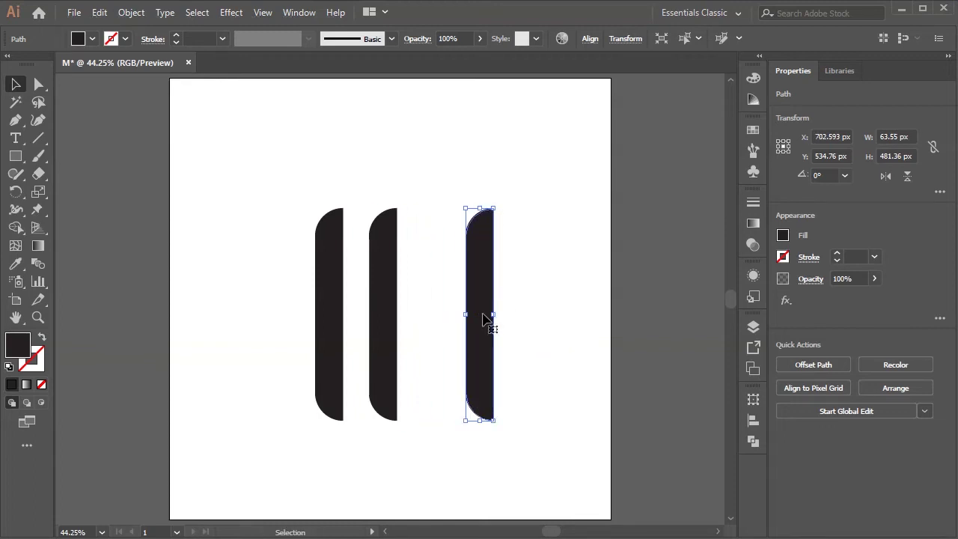
- Align the middle half-capsule to the artboard's horizontal and vertical centre
left_click(388, 346)
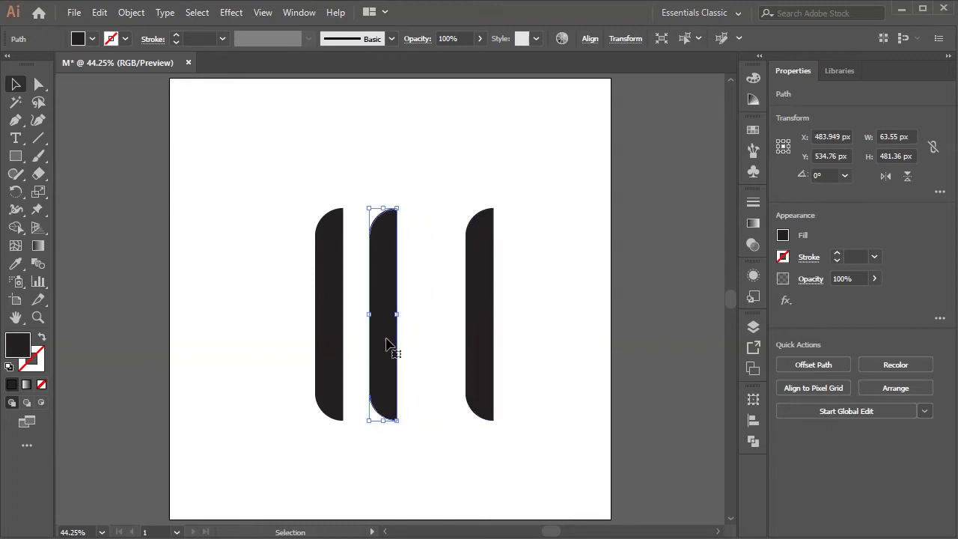
left_click(590, 38)
left_click(467, 81)
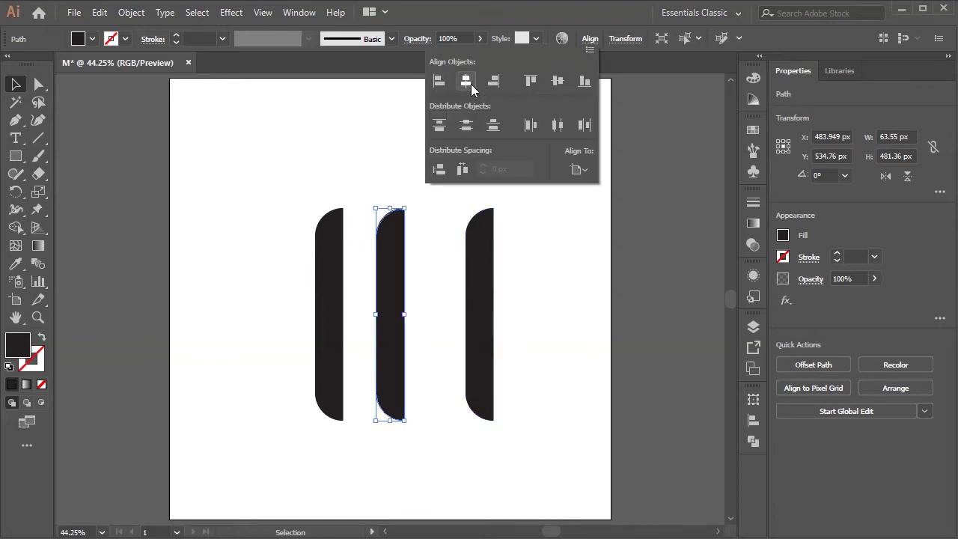
left_click(560, 83)
- Centre the leftmost half-capsule on the artboard both ways and flip it horizontally
left_click(337, 292)
left_click(338, 292)
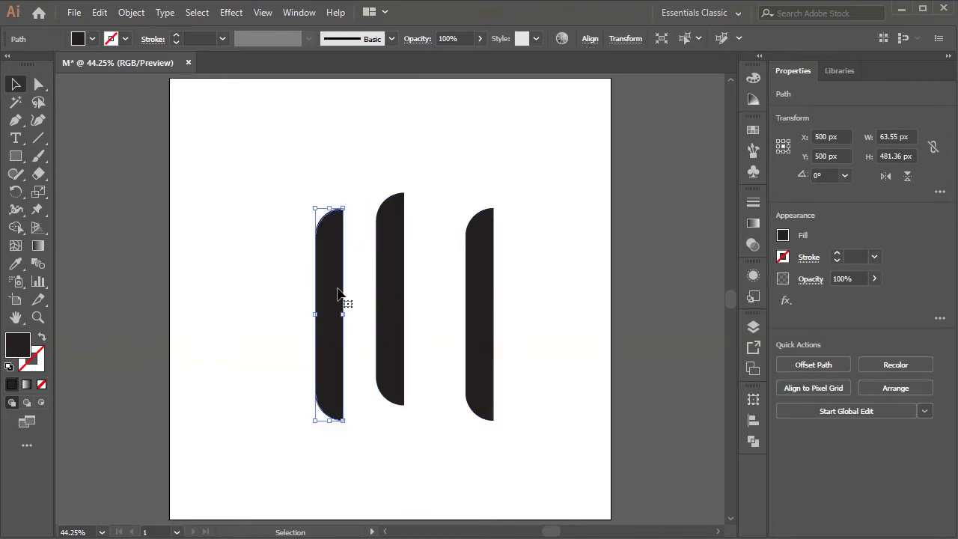
left_click(589, 38)
left_click(470, 81)
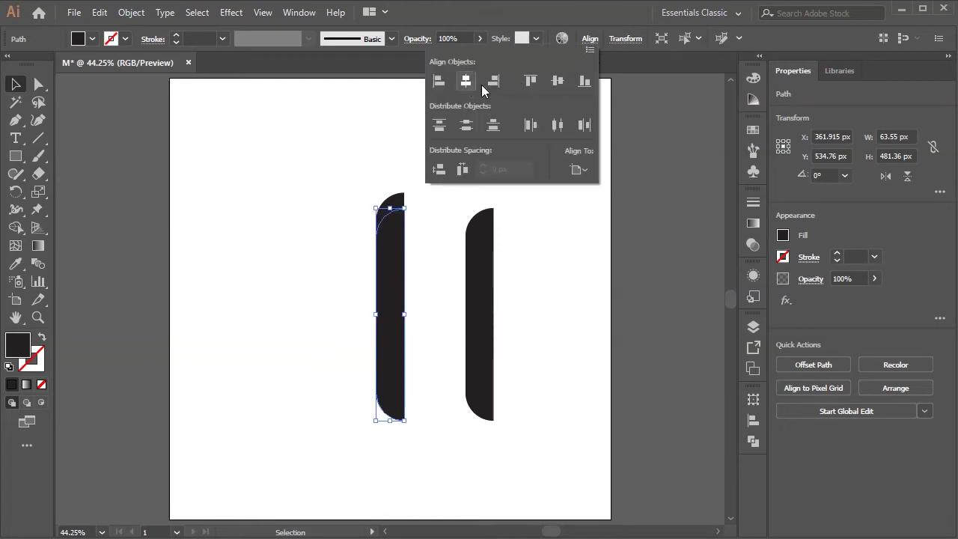
left_click(556, 81)
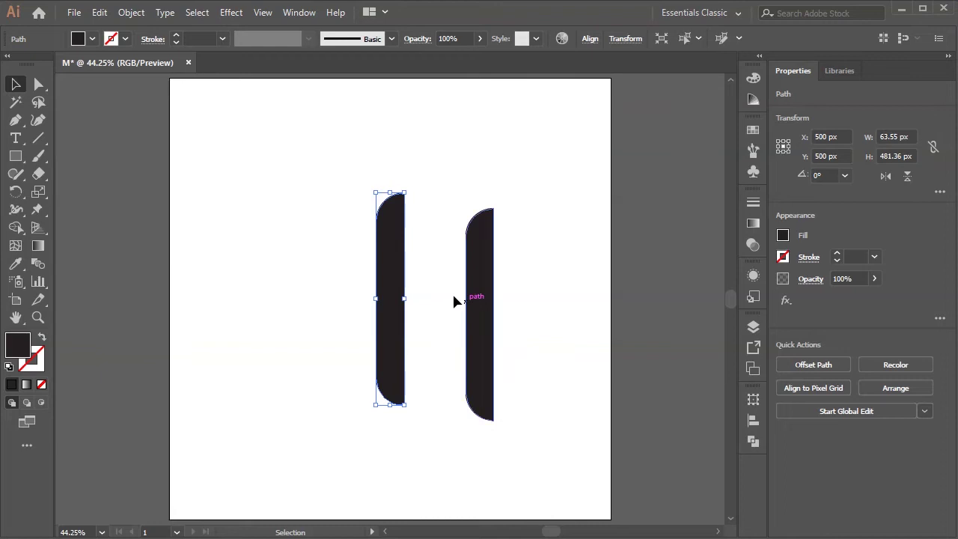
left_click(886, 176)
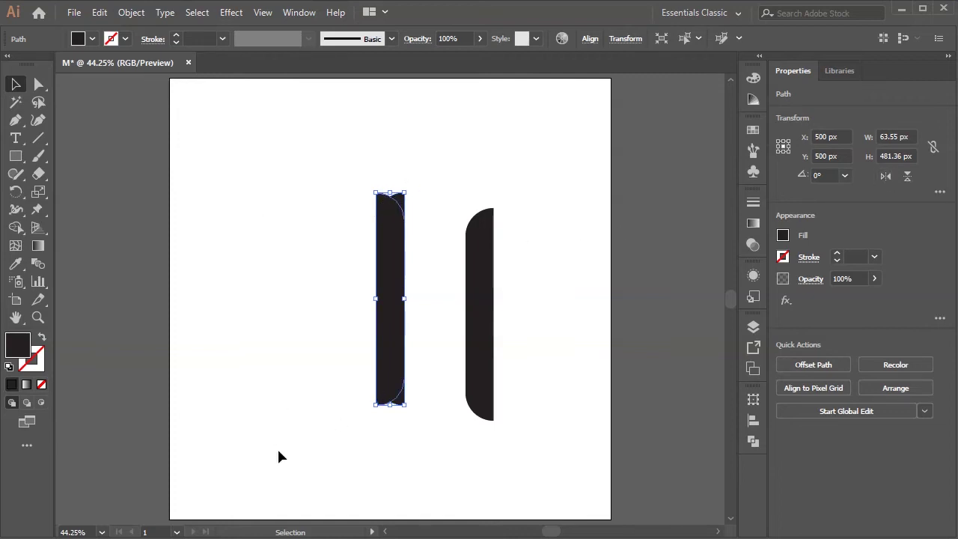
- With Shape Builder, remove the overlapping bars' upper-left and lower-right corner pieces and merge the remaining regions into one shape
left_click_drag(356, 172, 419, 418)
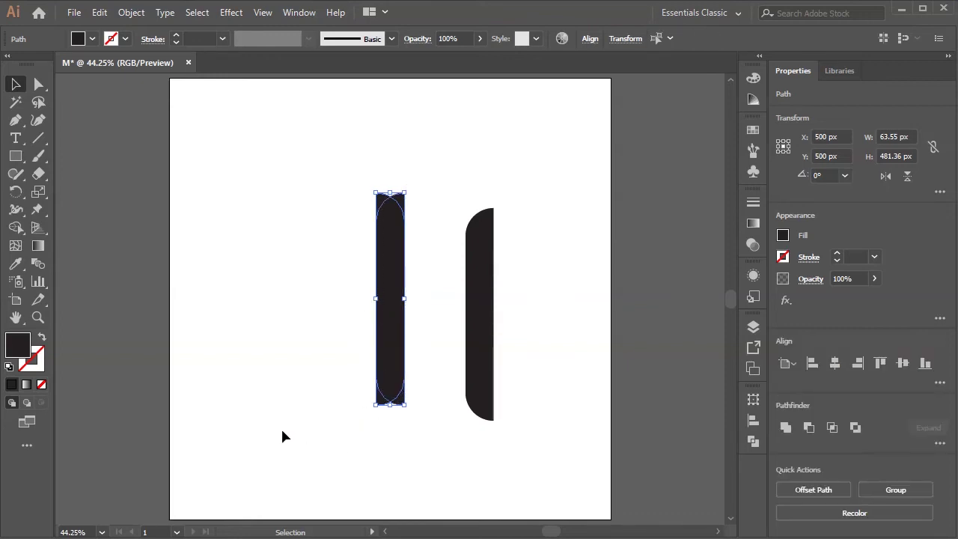
left_click(15, 226)
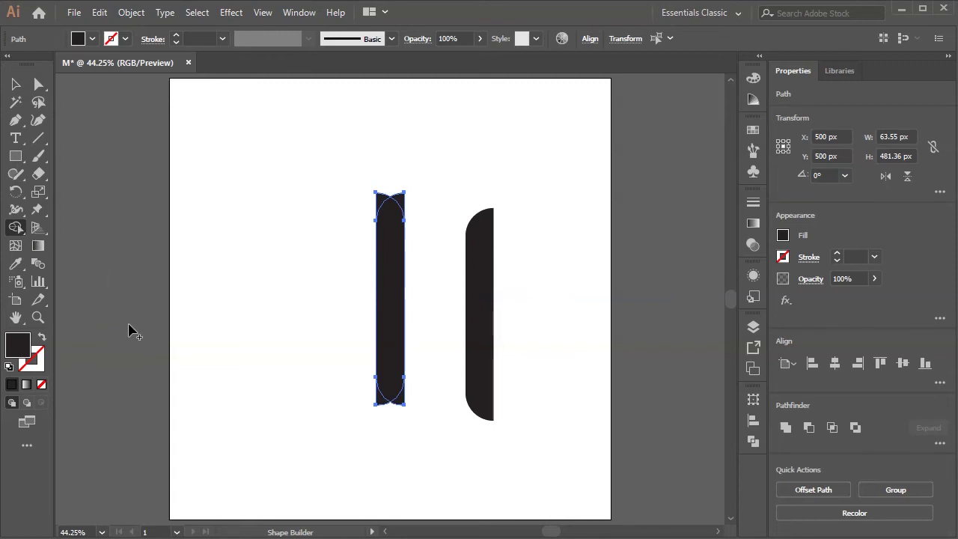
left_click(381, 202, "alt")
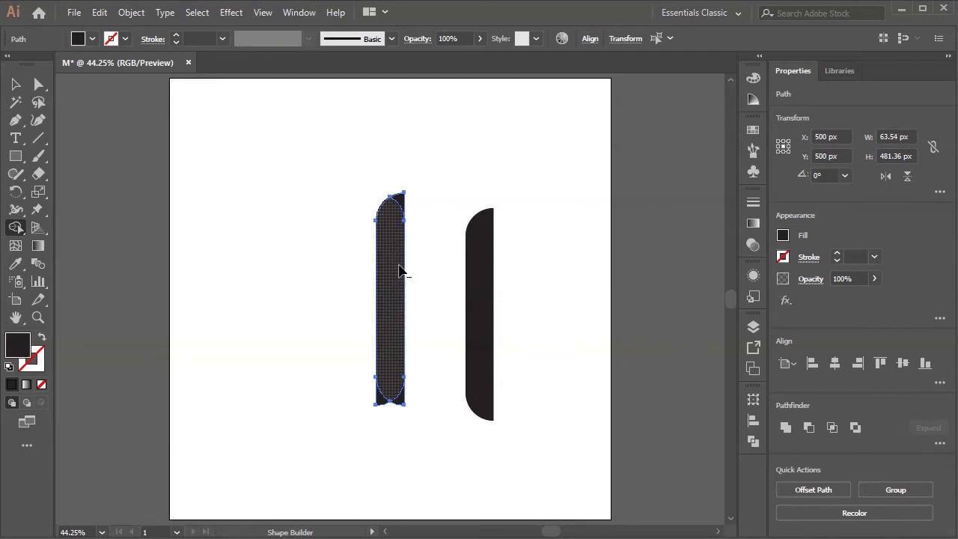
left_click(396, 396, "alt")
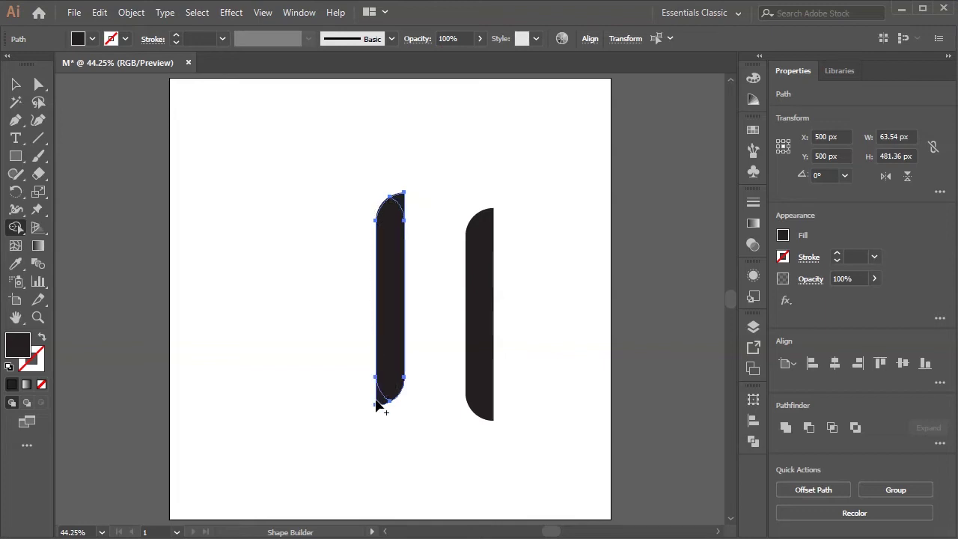
mouse_move(379, 402)
left_mouse_down()
mouse_move(391, 374)
mouse_move(399, 196)
left_mouse_up()
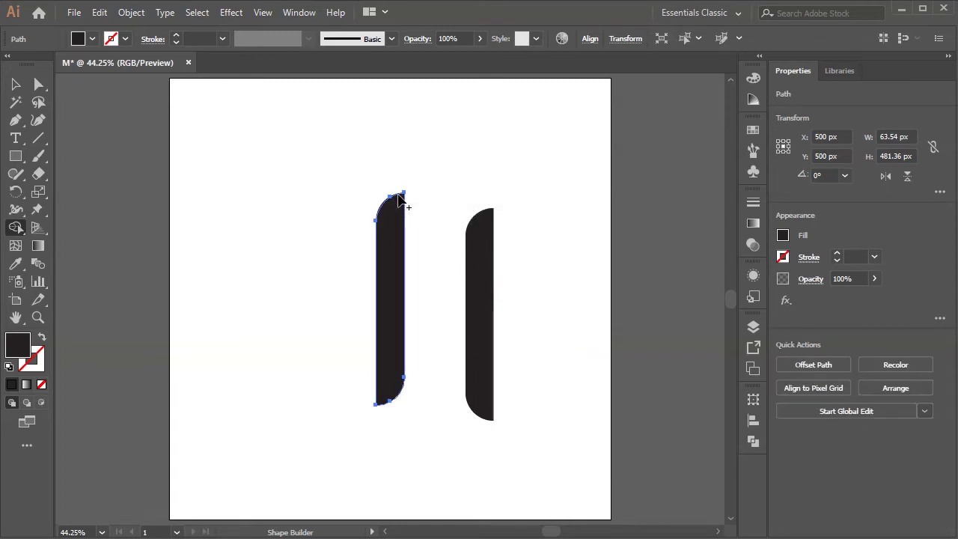
left_click(16, 84)
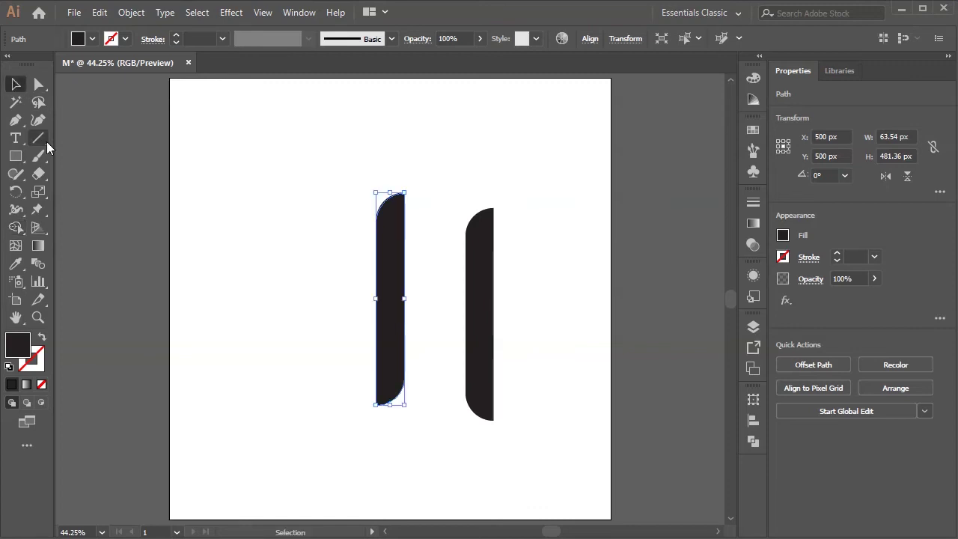
- Rotate the remaining half-capsule to 90° and move it across the lower end of the central vertical bar
left_click(485, 315)
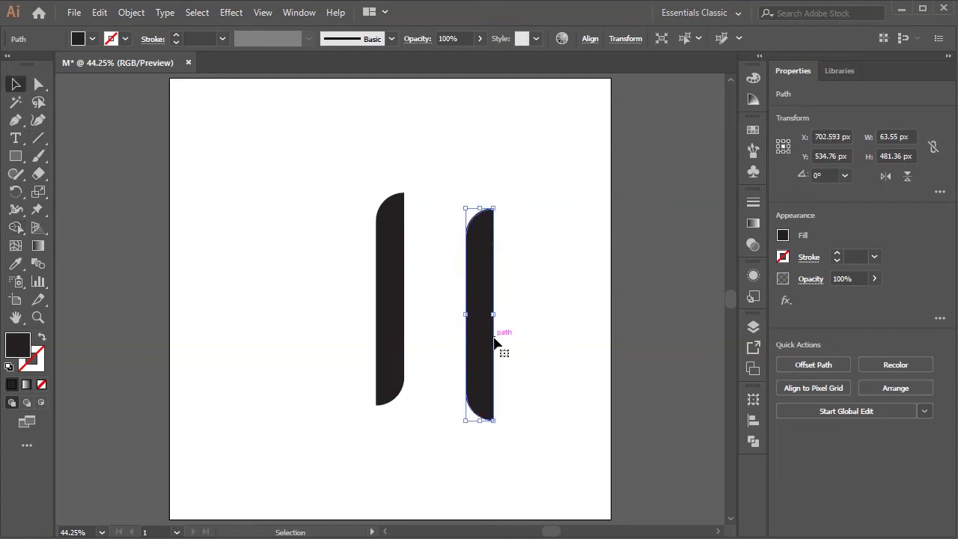
left_click(823, 175)
type("90")
key("Return")
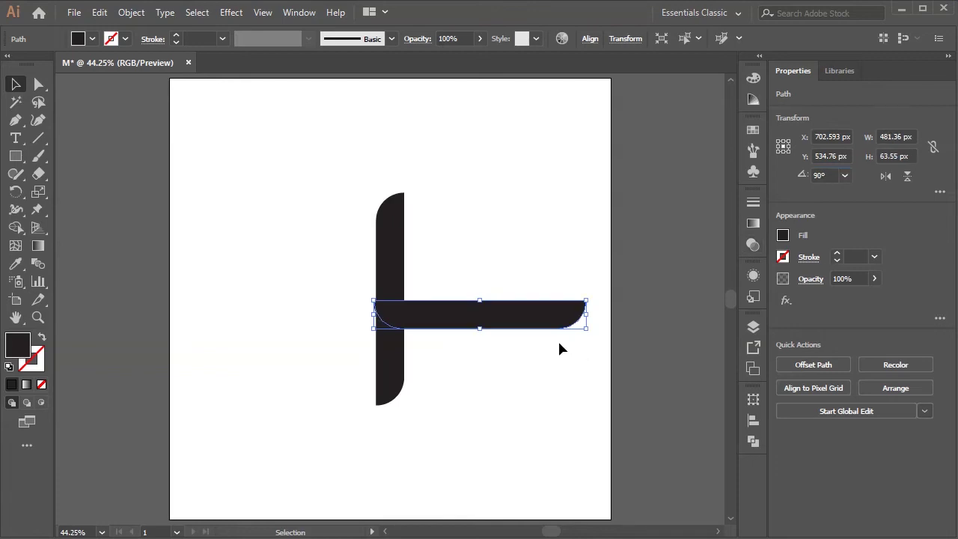
left_click_drag(514, 316, 392, 390)
left_click(484, 438)
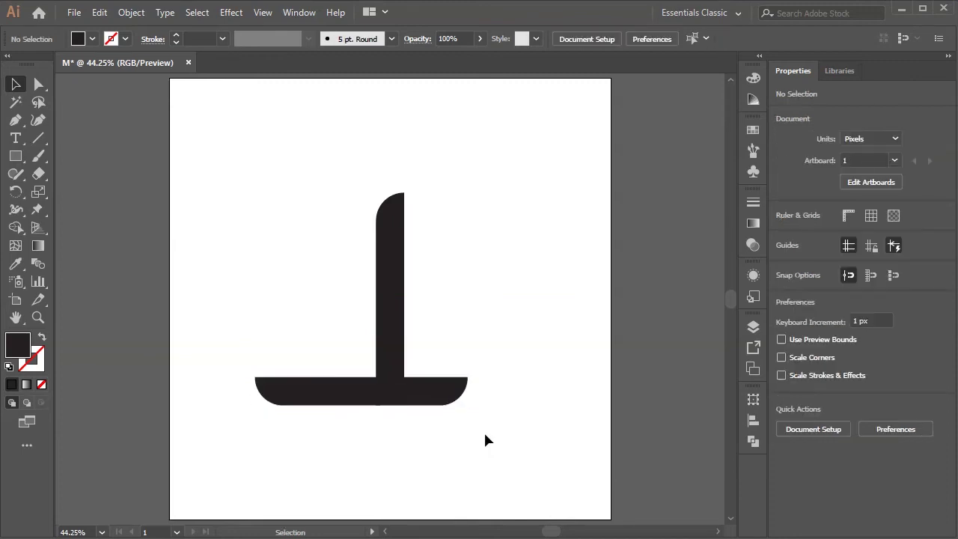
- Flip the vertical bar horizontally, and use Shape Builder to remove the part of the horizontal bar extending left of it
left_click(394, 285)
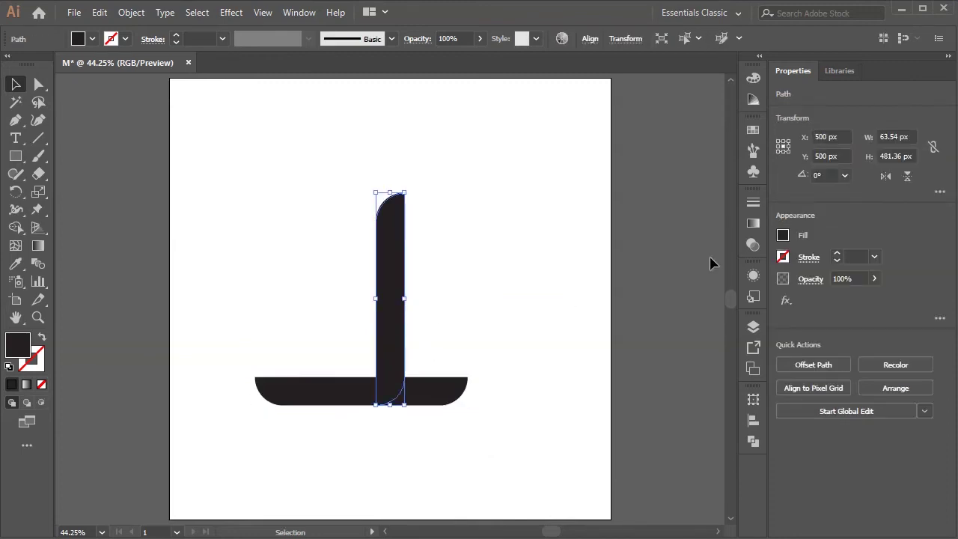
left_click(885, 176)
left_click_drag(474, 216, 362, 438)
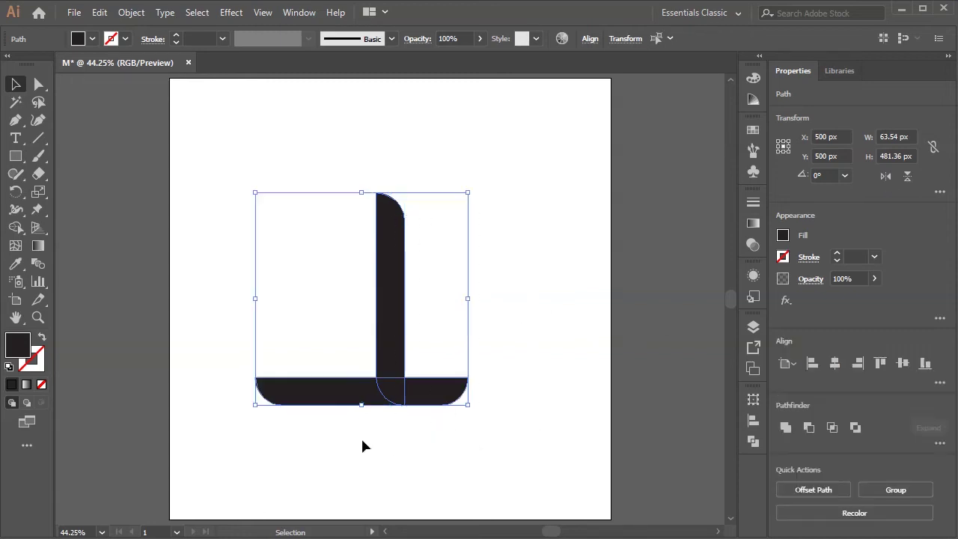
left_click(15, 228)
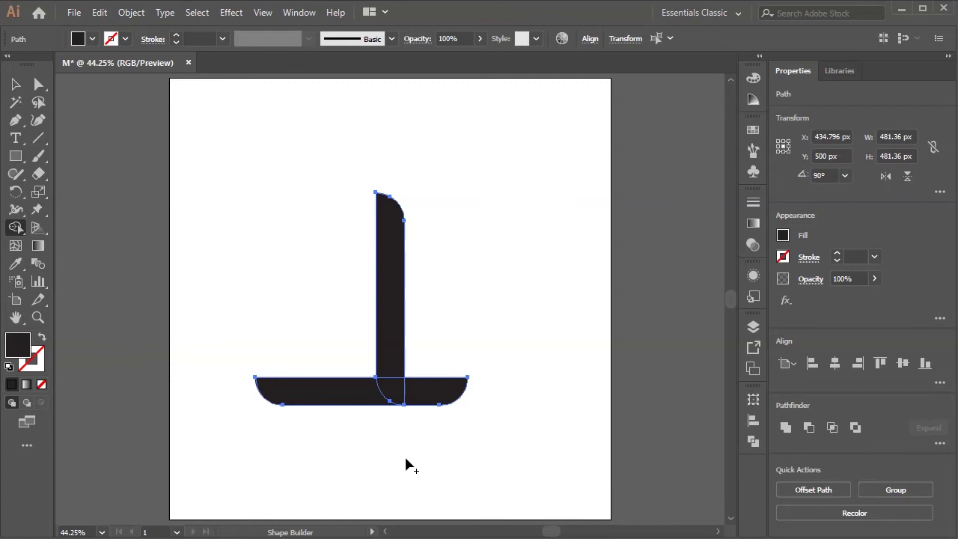
left_click(370, 402, "alt")
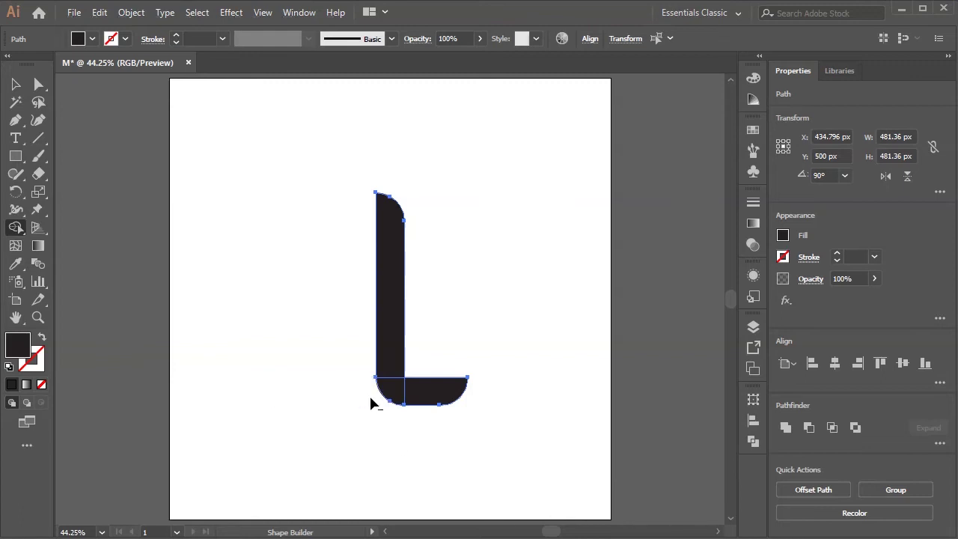
left_click(16, 84)
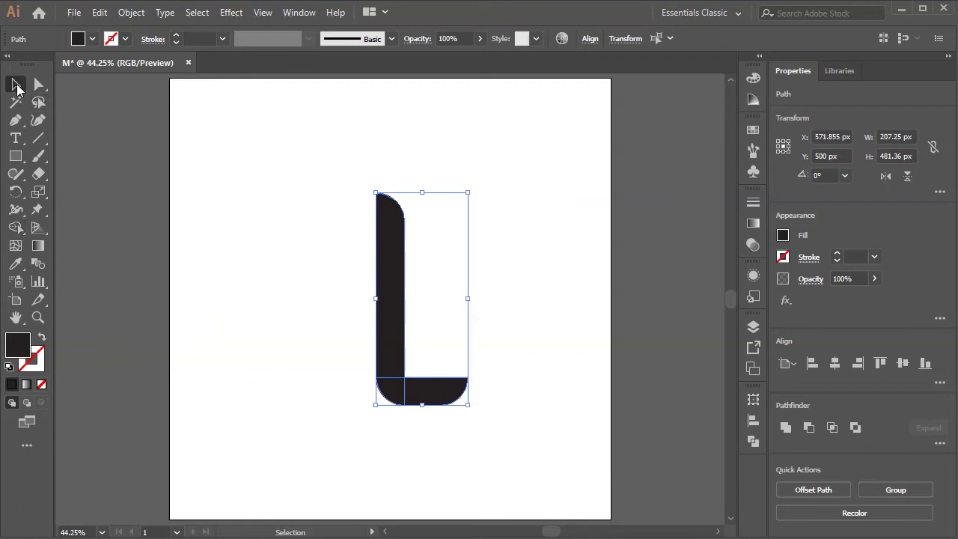
left_click(229, 295)
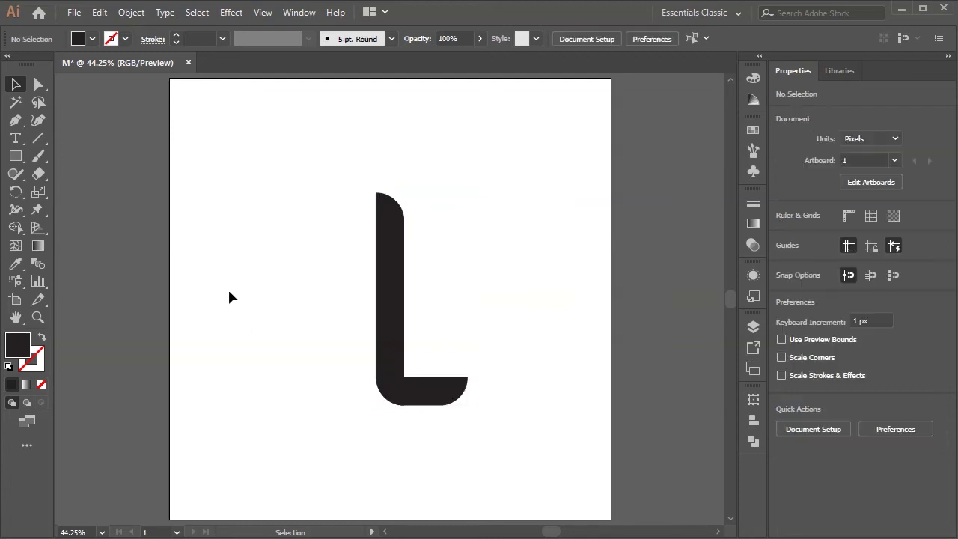
- Shorten the vertical bar to about 322 px high by moving its upper anchor points down with Direct Selection
left_click(39, 85)
left_click_drag(434, 193, 322, 235)
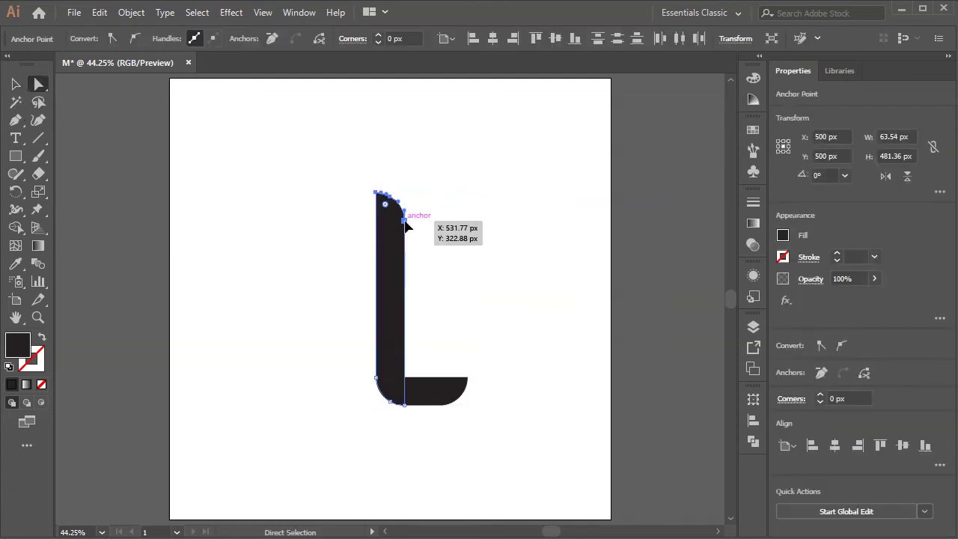
left_click_drag(406, 225, 413, 300)
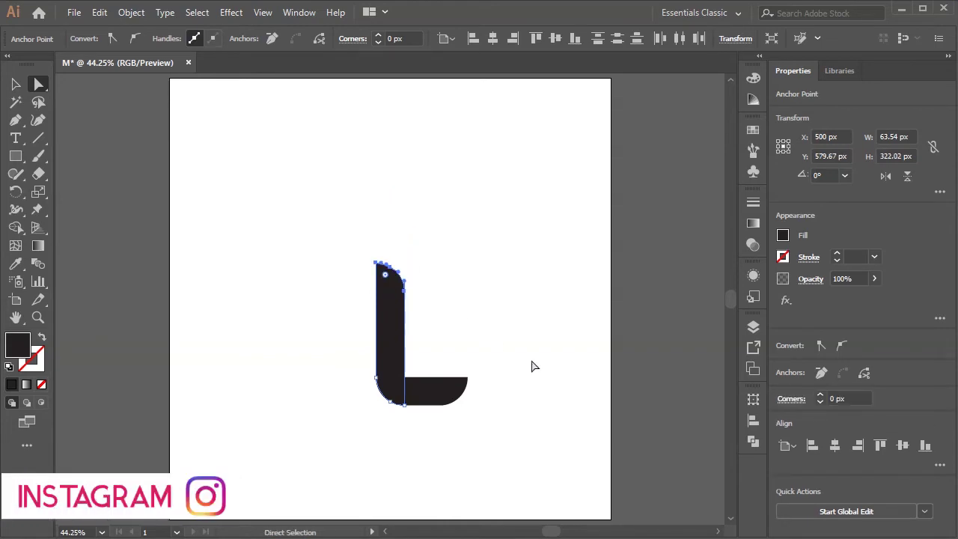
left_click(525, 340)
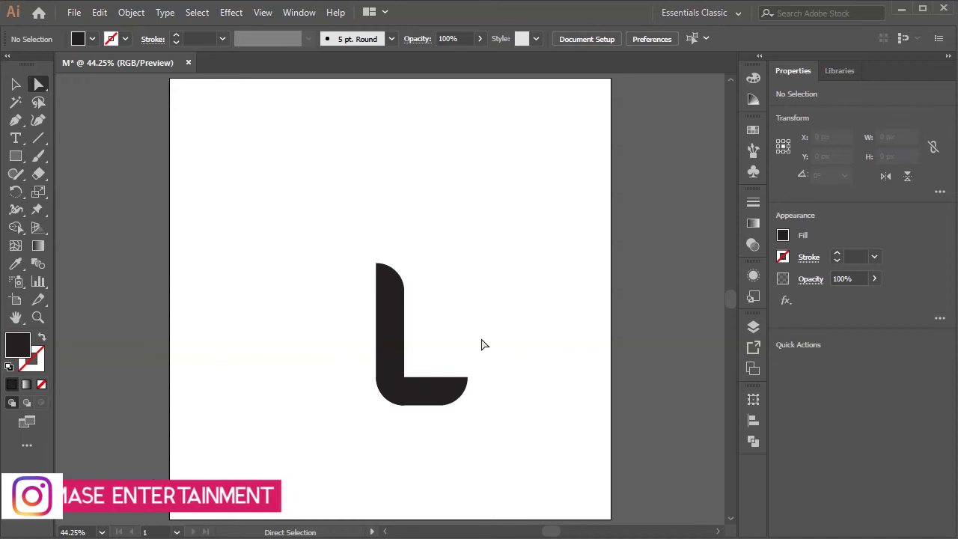
- Fill the vertical bar with a medium blue swatch
left_click(391, 310)
key("v")
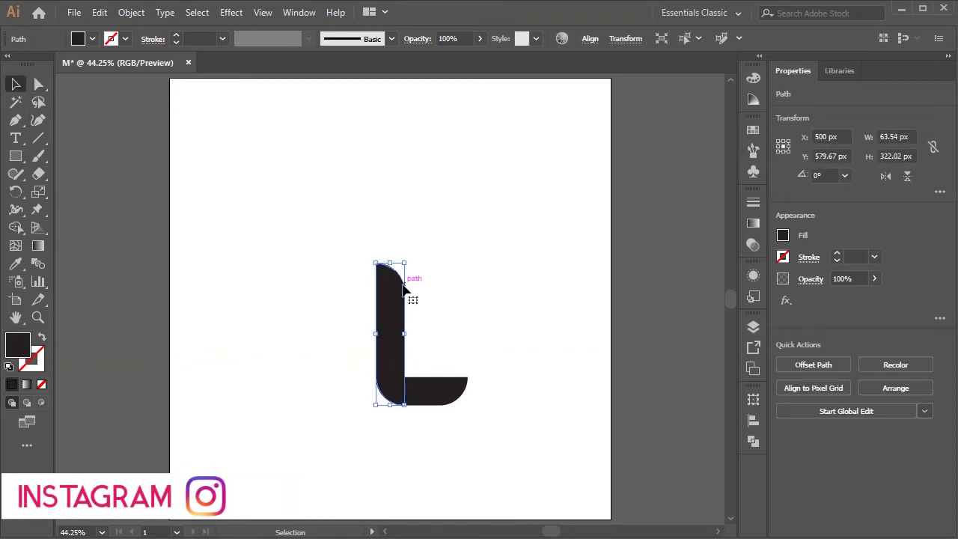
left_click(783, 237)
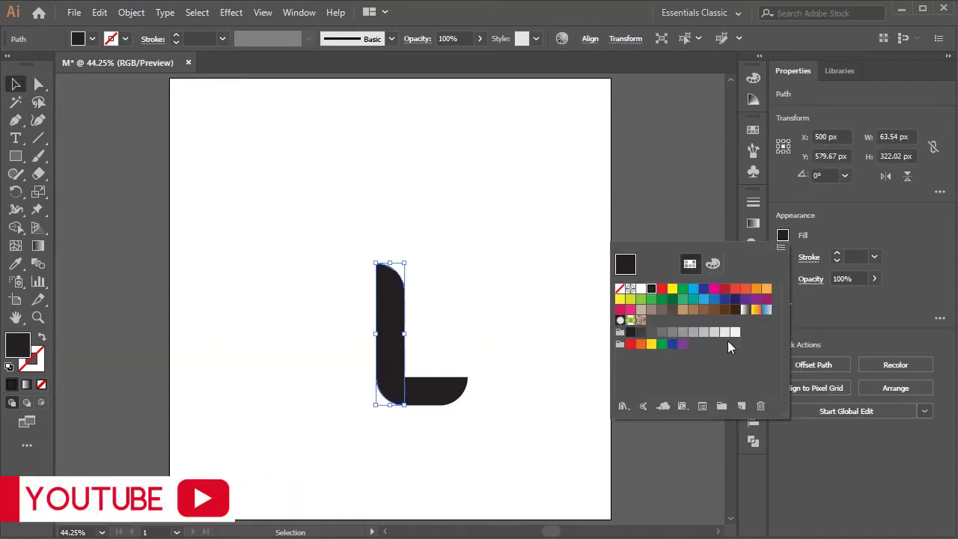
left_click(714, 299)
left_click(500, 301)
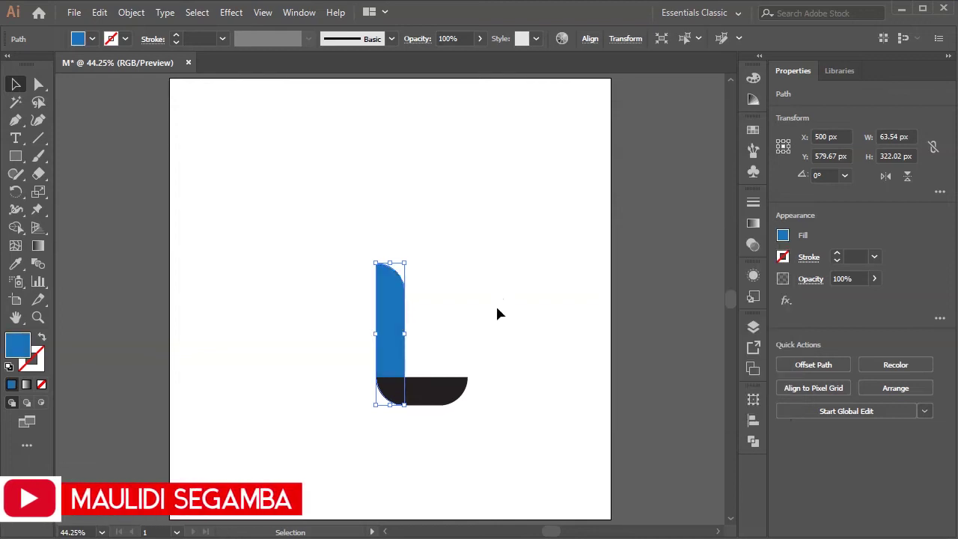
- Apply a linear gradient to the horizontal bar and set its left colour stop to dark blue
left_click(455, 401)
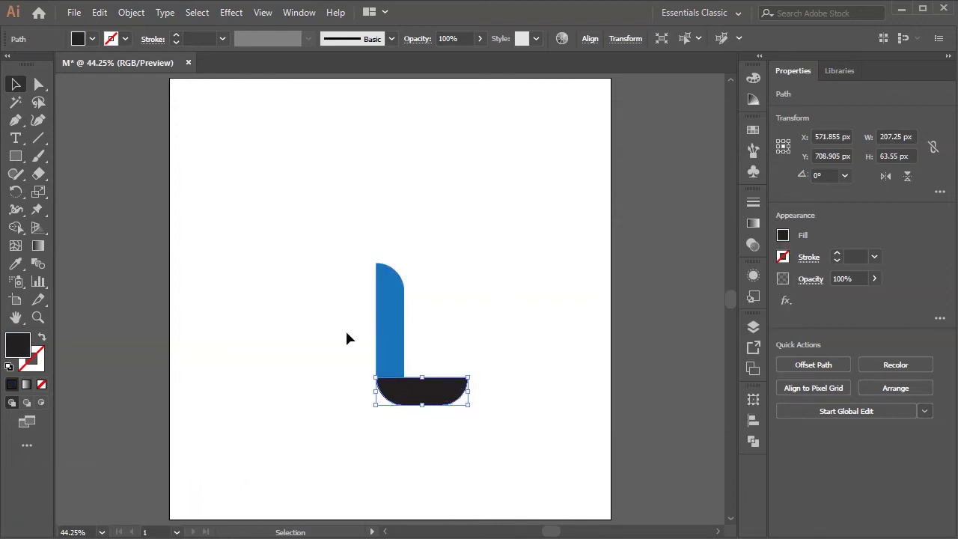
left_click(38, 250)
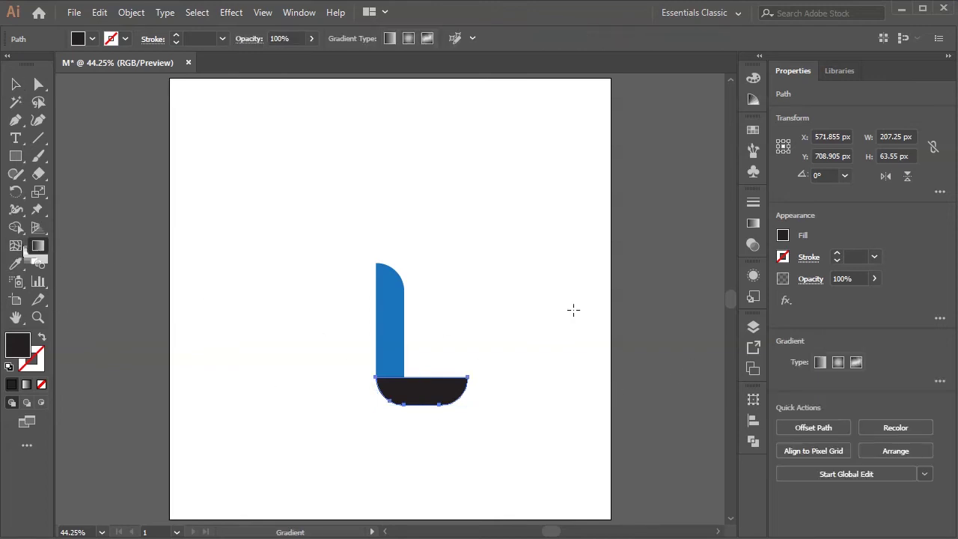
left_click(821, 363)
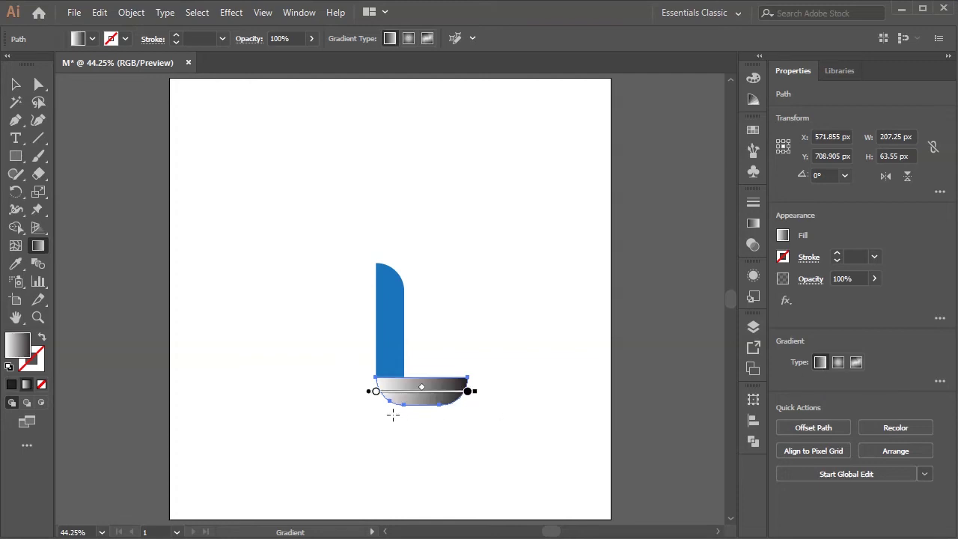
left_click(376, 393)
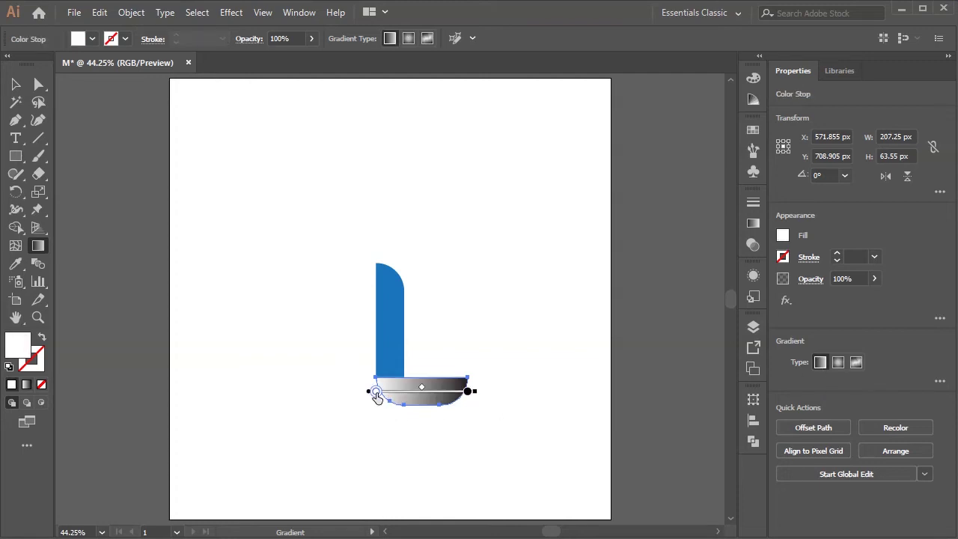
double_click(375, 393)
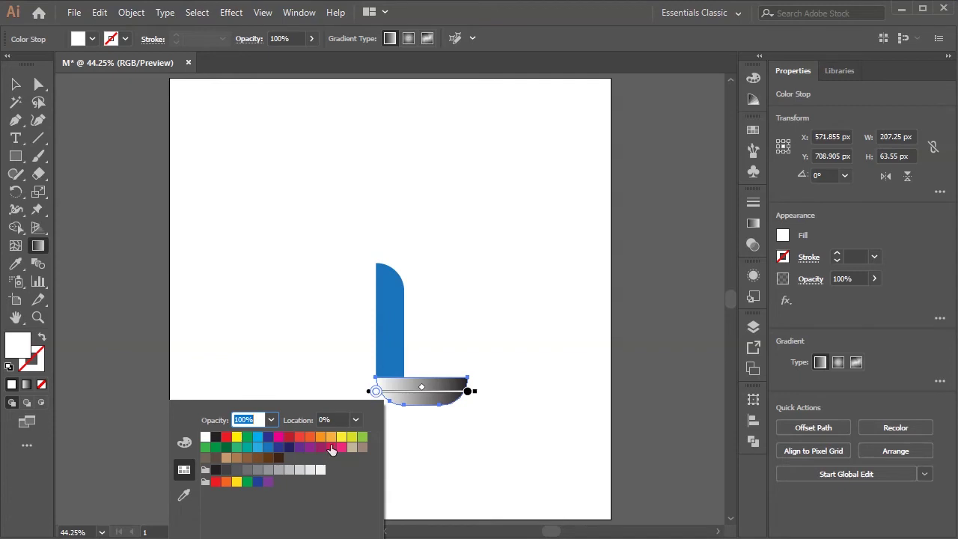
left_click(284, 446)
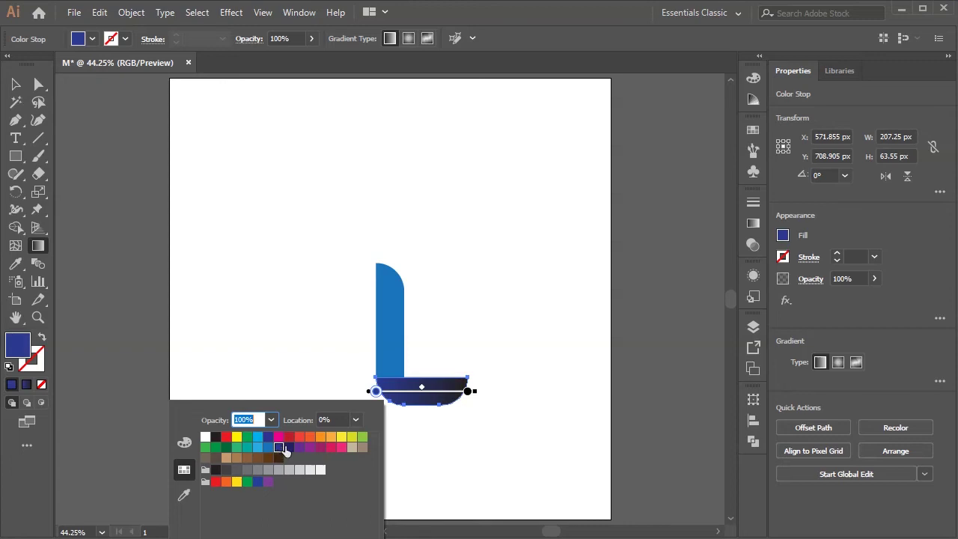
- Set the gradient's right colour stop to the vertical bar's medium blue and shift the gradient midpoint slightly left
left_click(468, 390)
double_click(468, 391)
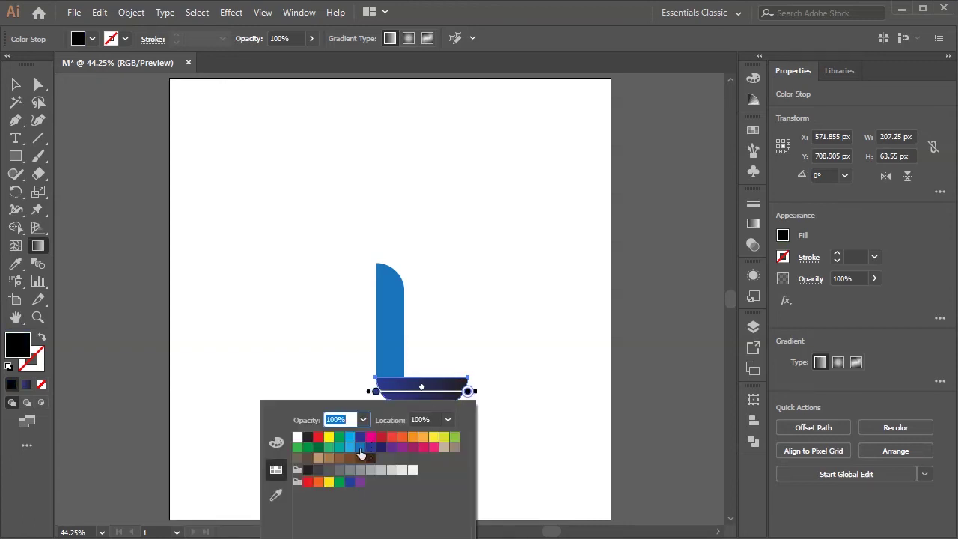
left_click(360, 448)
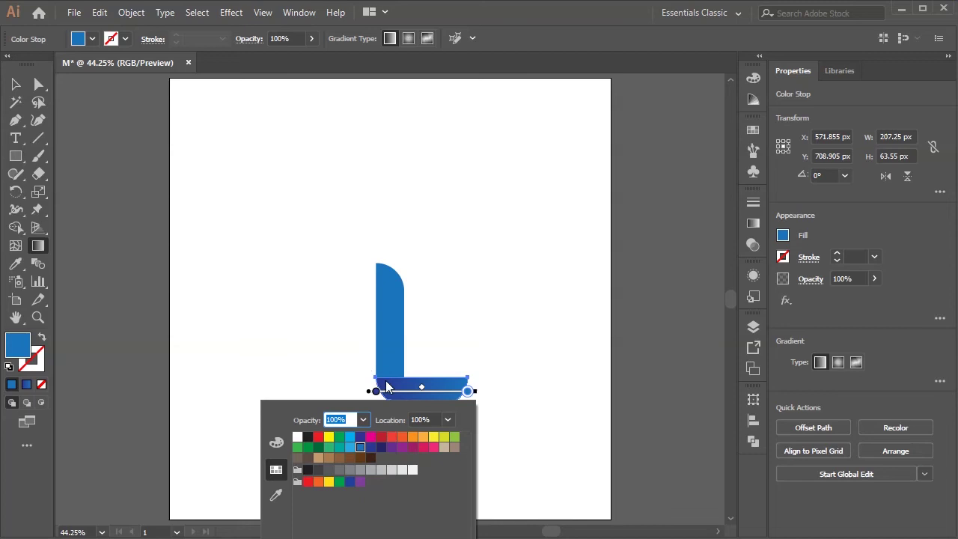
left_click(420, 388)
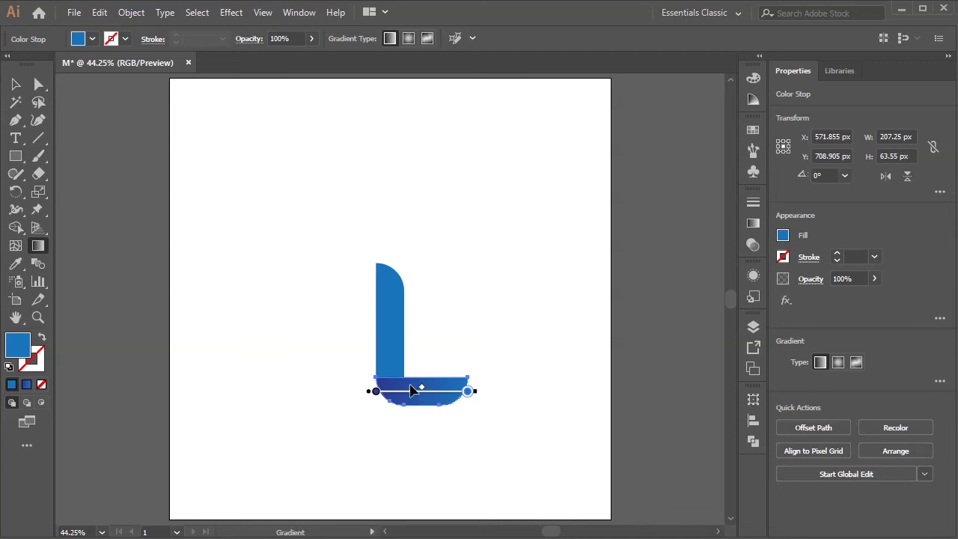
left_click_drag(421, 388, 405, 389)
left_click(16, 84)
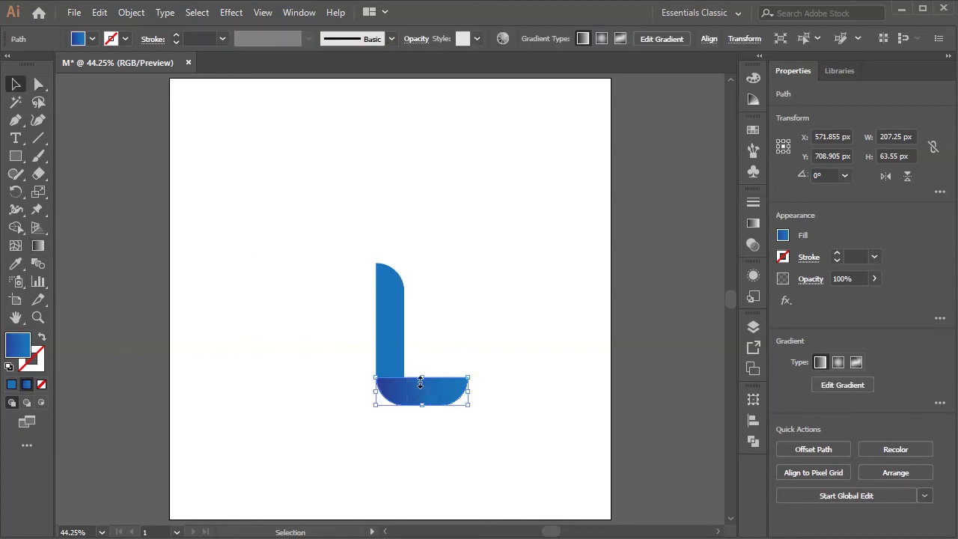
- Move both bars together to the upper part of the artboard, centred at about X 428 px, Y 246 px
left_click(399, 319)
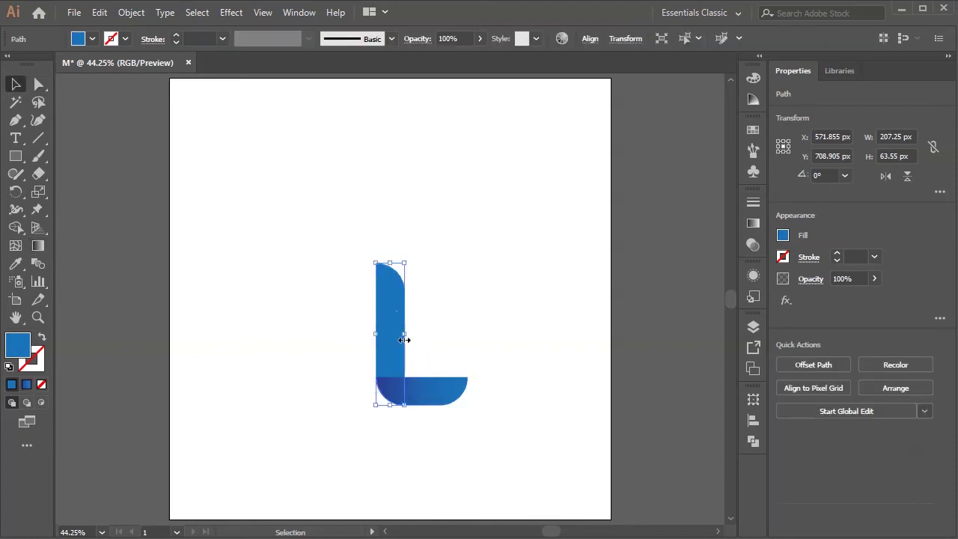
left_click(447, 398)
left_click_drag(505, 275, 334, 440)
left_click_drag(395, 314, 331, 167)
left_click(442, 203)
- Send the horizontal gradient bar backward behind the vertical bar
left_click(381, 250)
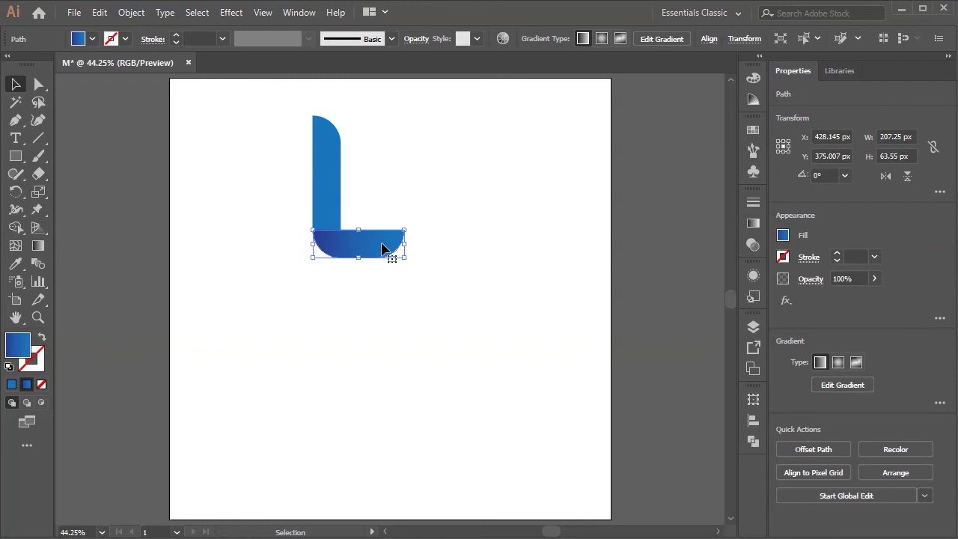
right_click(382, 250)
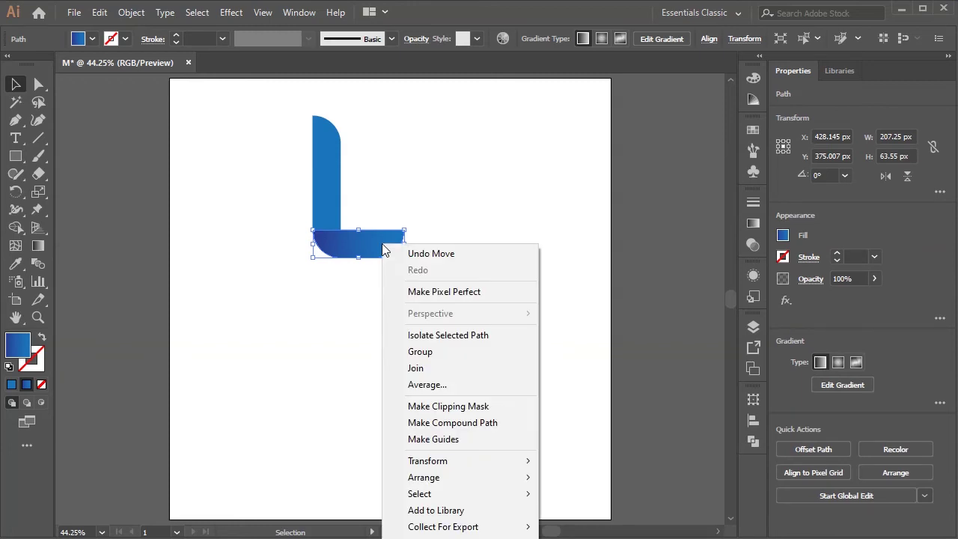
mouse_move(520, 479)
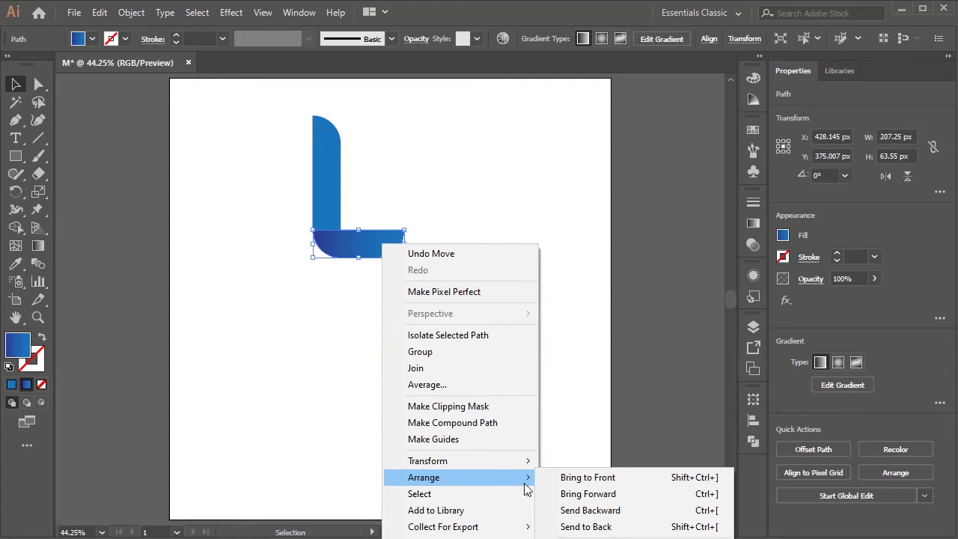
left_click(590, 510)
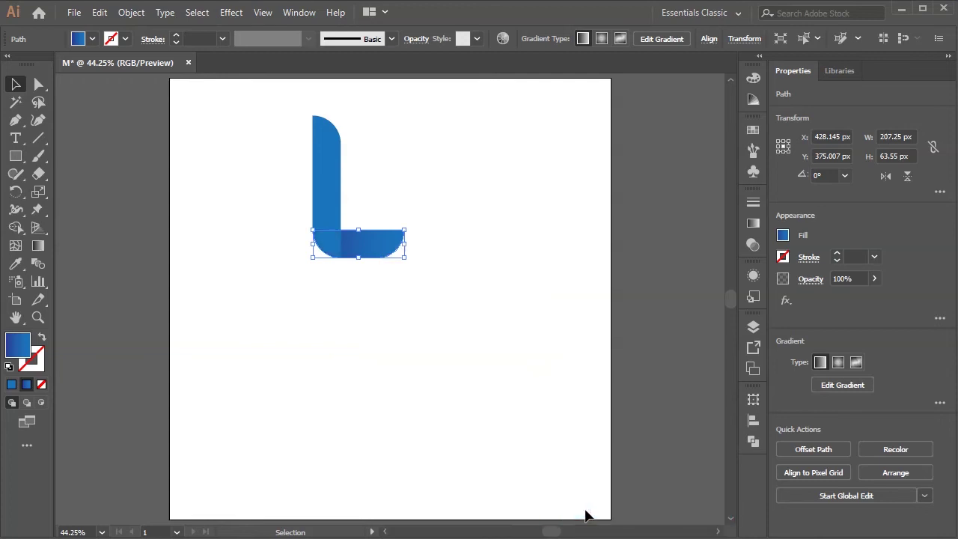
left_click(495, 292)
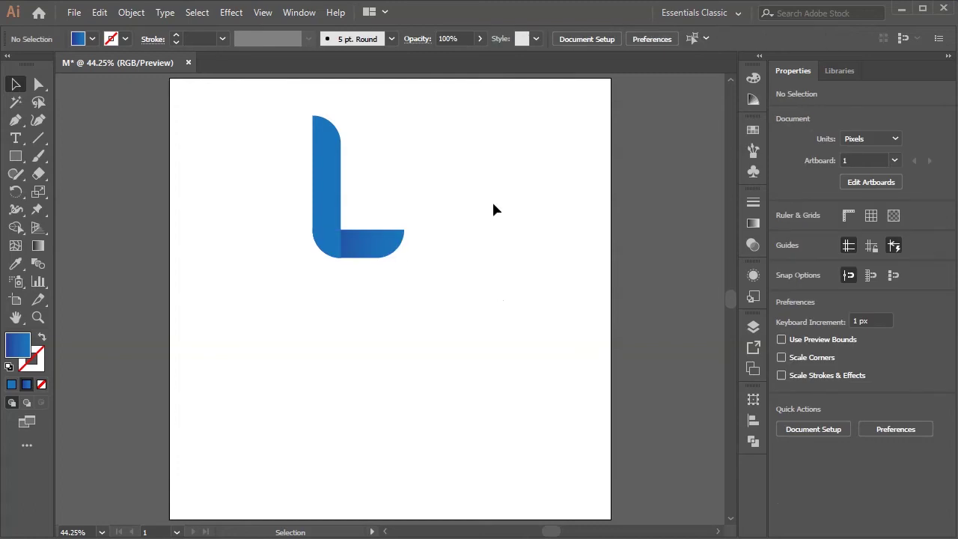
- Expand Layer 1 and reorder its two paths, ending with the vertical bar above the horizontal bar
left_click(752, 328)
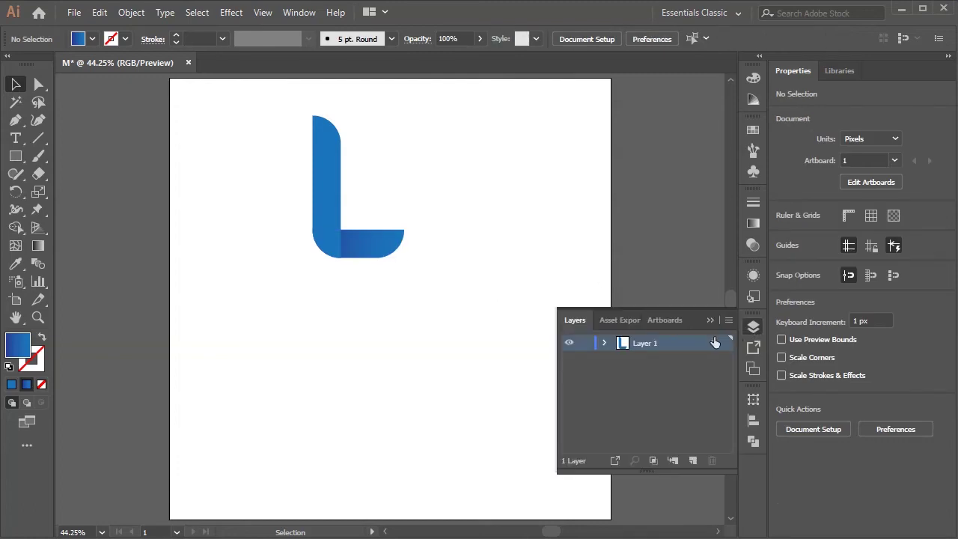
left_click(605, 344)
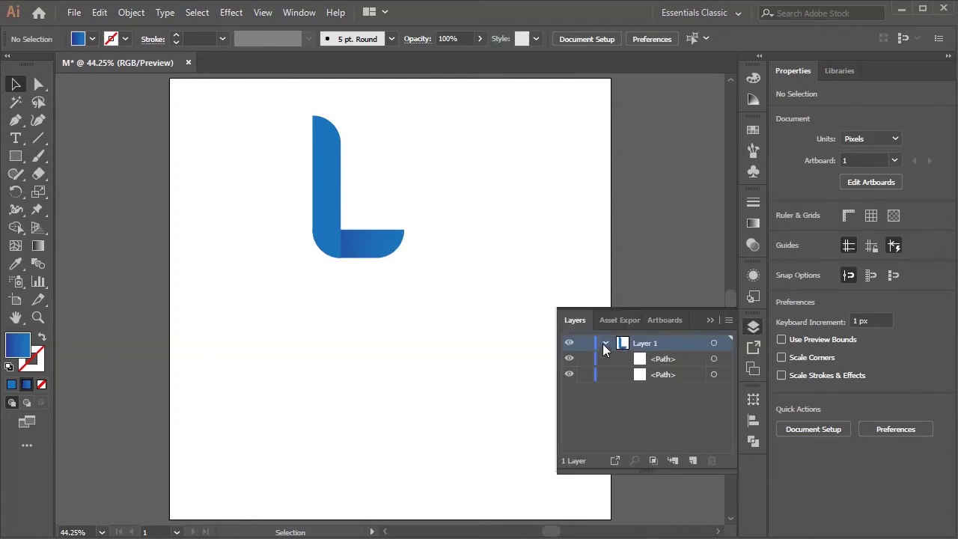
left_click(662, 362)
left_click_drag(662, 362, 670, 388)
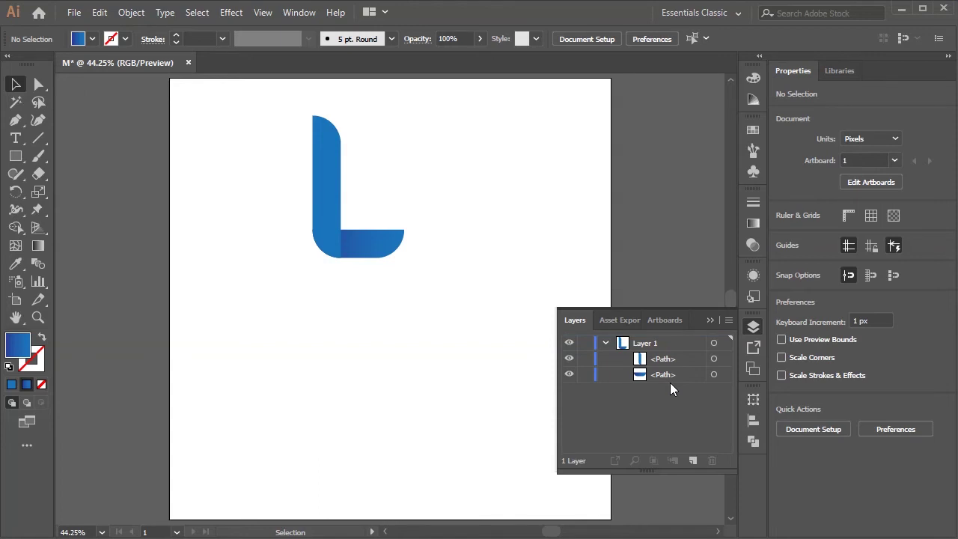
left_click(711, 322)
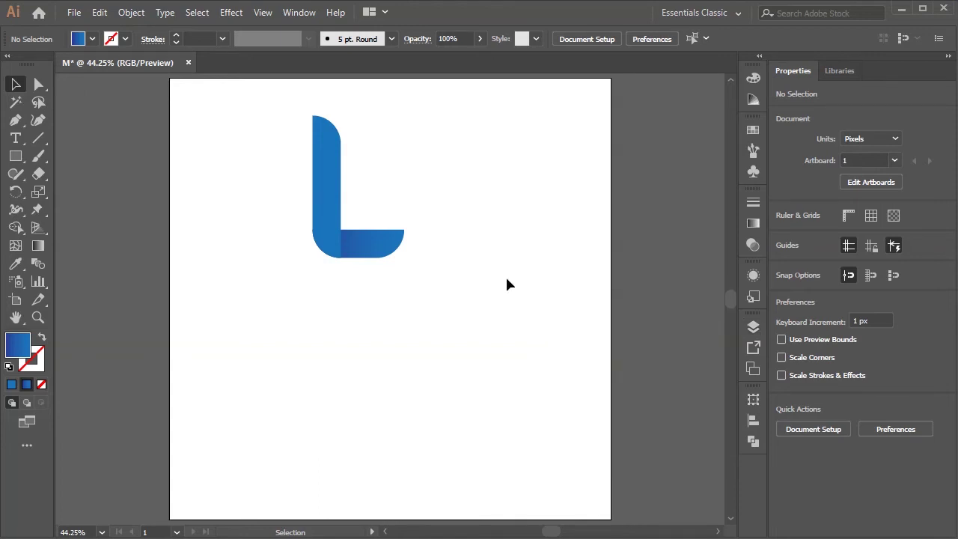
- Group the two bars of the L-shaped mark and centre the group horizontally and vertically on the artboard
left_click_drag(474, 158, 277, 283)
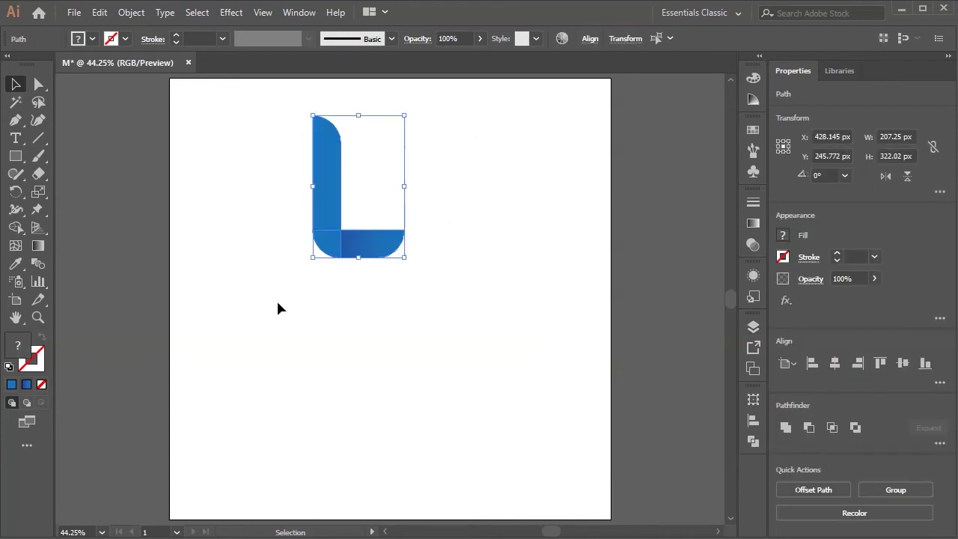
right_click(359, 247)
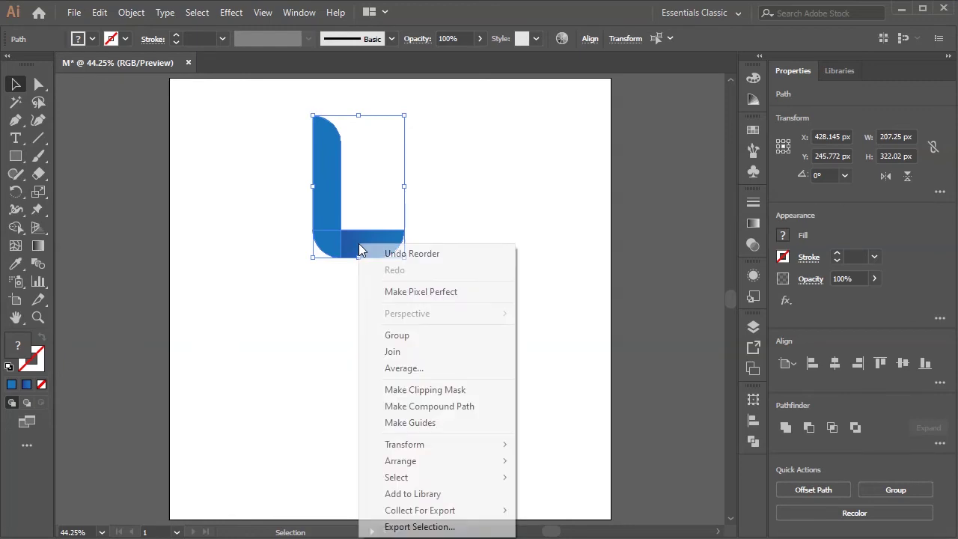
left_click(405, 342)
left_click(590, 40)
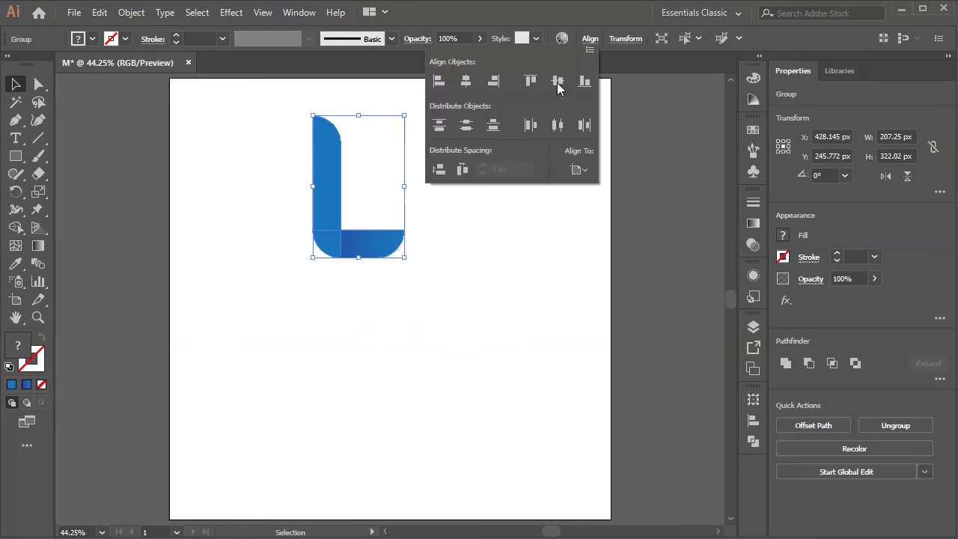
left_click(474, 80)
left_click(557, 81)
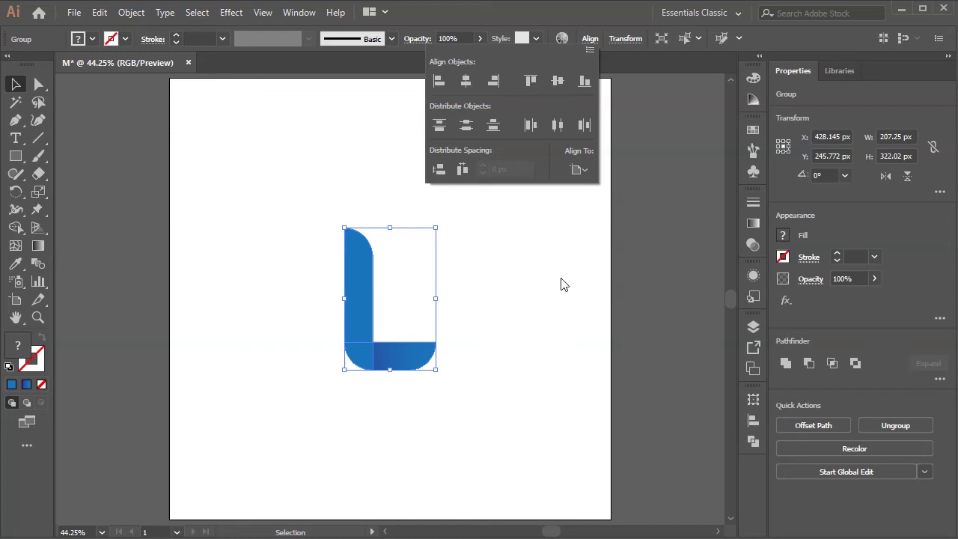
left_click(664, 296)
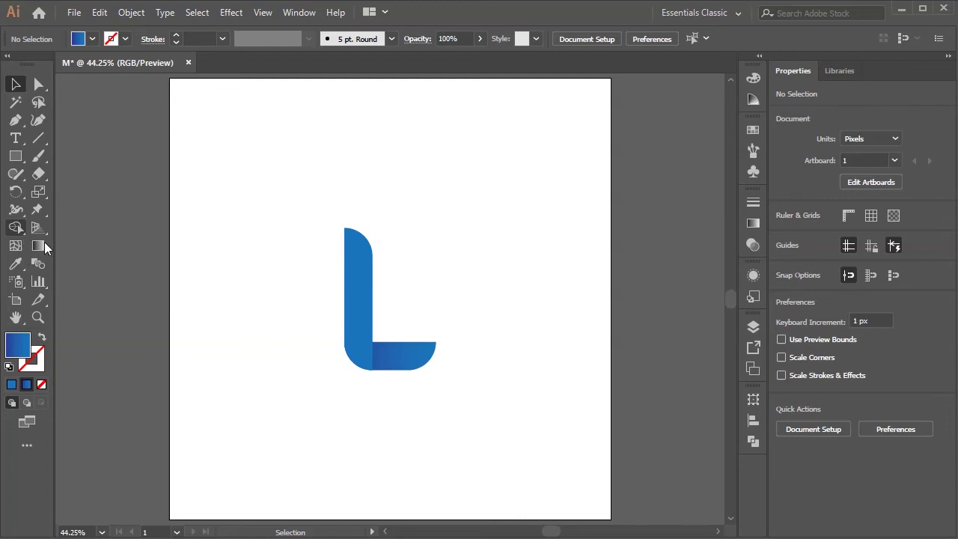
- Delete the L-shaped group and set the Ellipse tool to a black fill with no stroke
left_click_drag(455, 177, 302, 438)
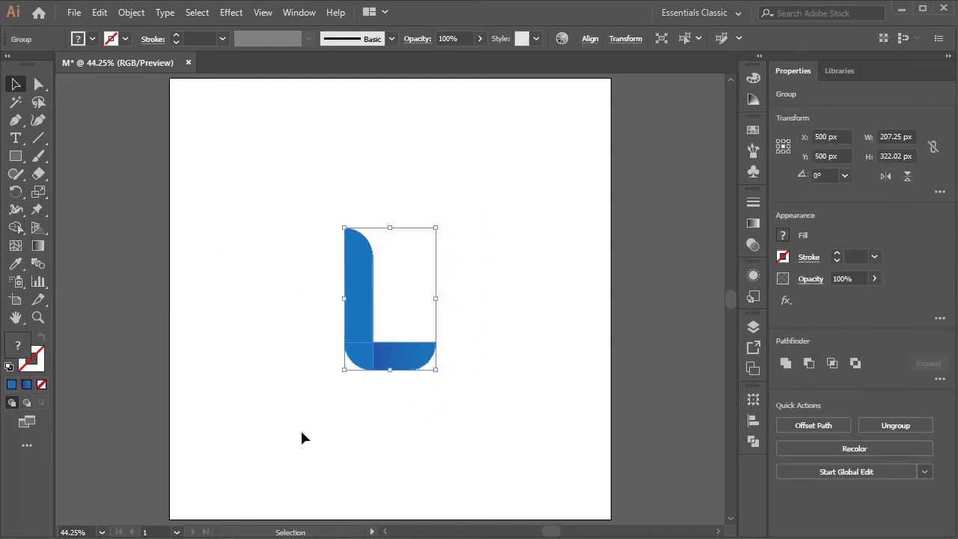
key("Delete")
left_click(15, 155)
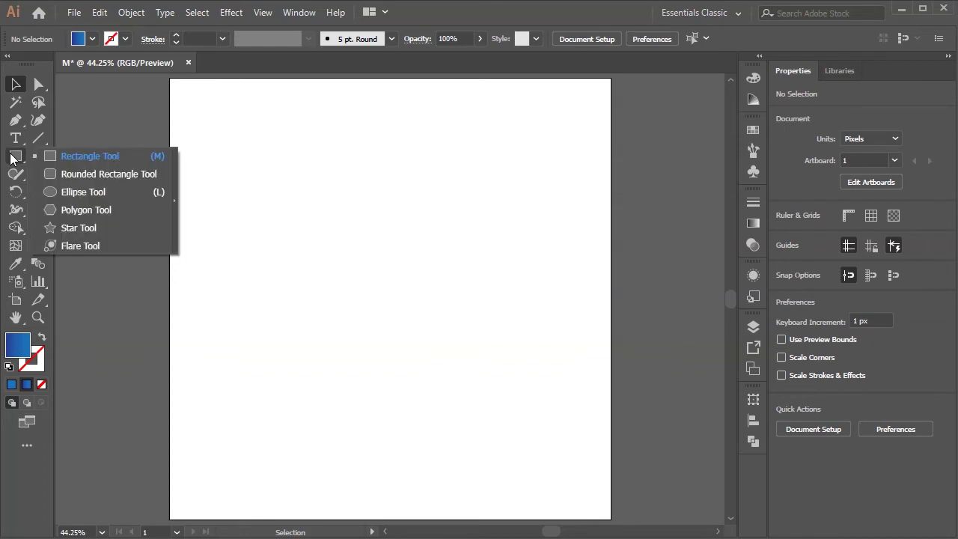
left_click(66, 193)
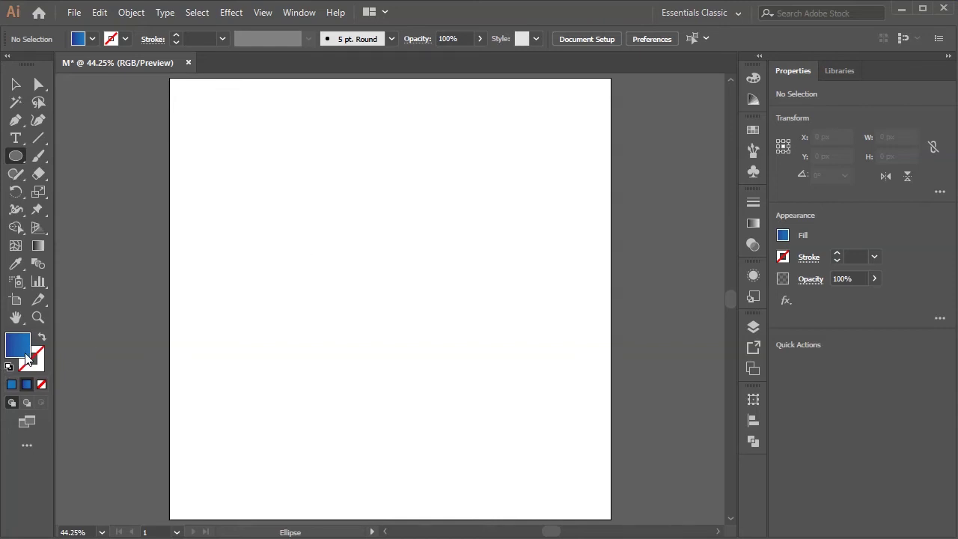
key("d")
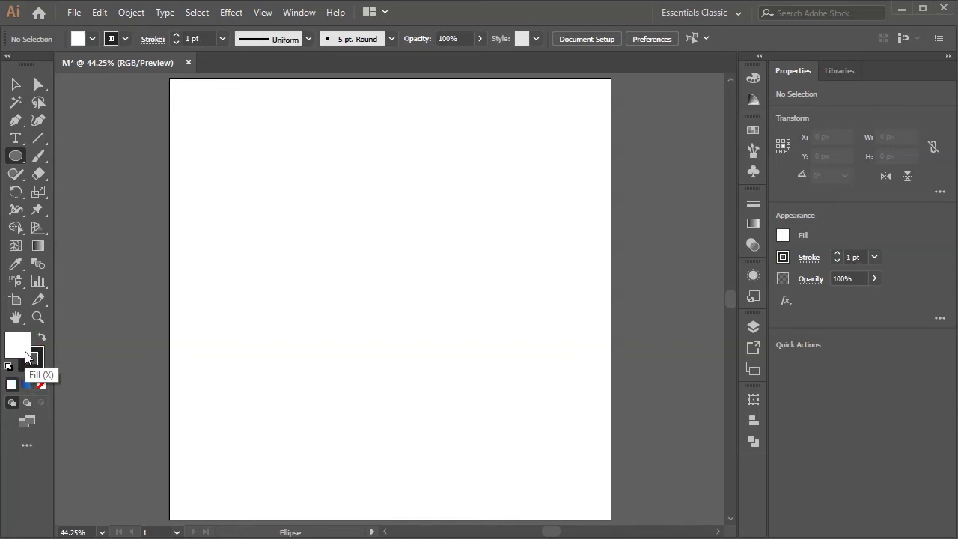
left_click(111, 39)
left_click(10, 65)
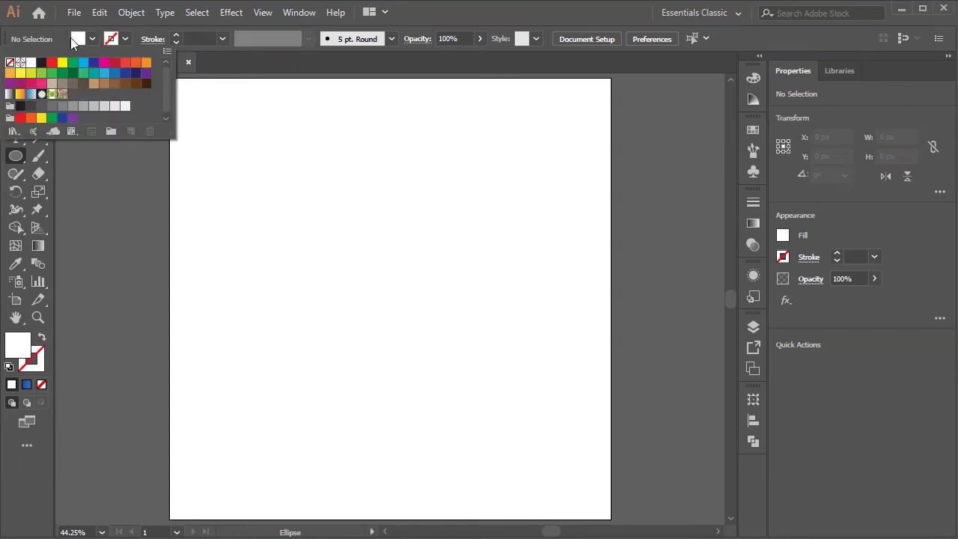
left_click(77, 39)
left_click(78, 39)
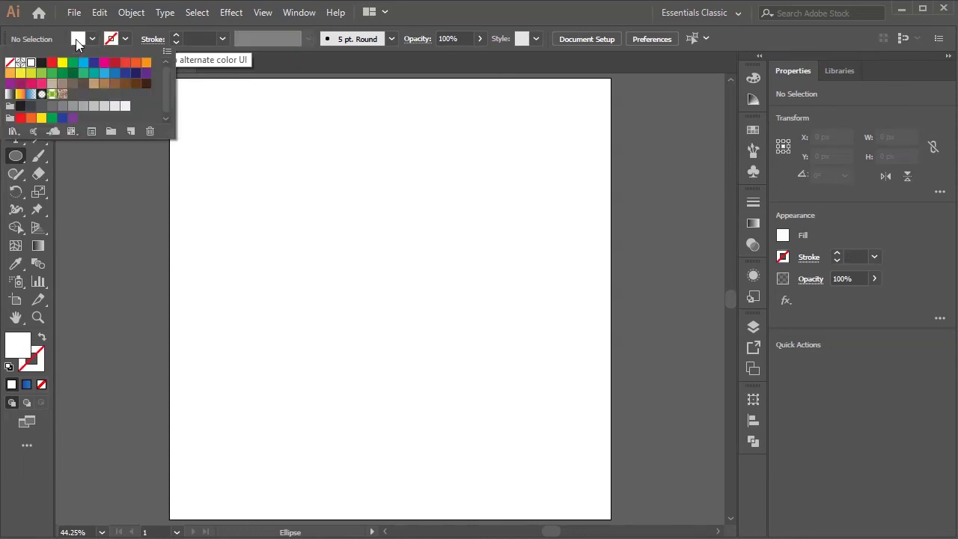
left_click(41, 63)
- Draw a black circle on the upper part of the artboard and set its width and height to 300 px
left_click(295, 246)
left_click(335, 257)
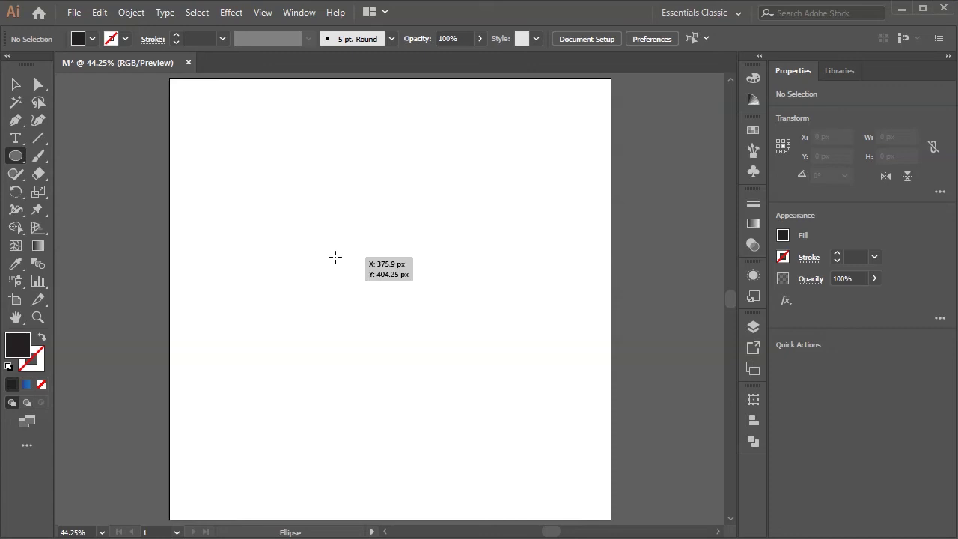
left_click_drag(336, 256, 401, 325)
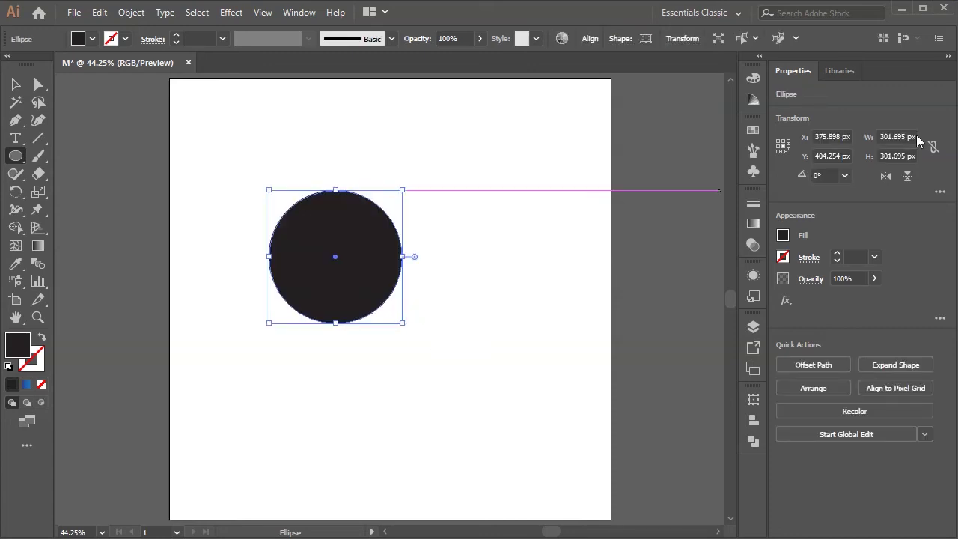
left_click(895, 137)
type("30")
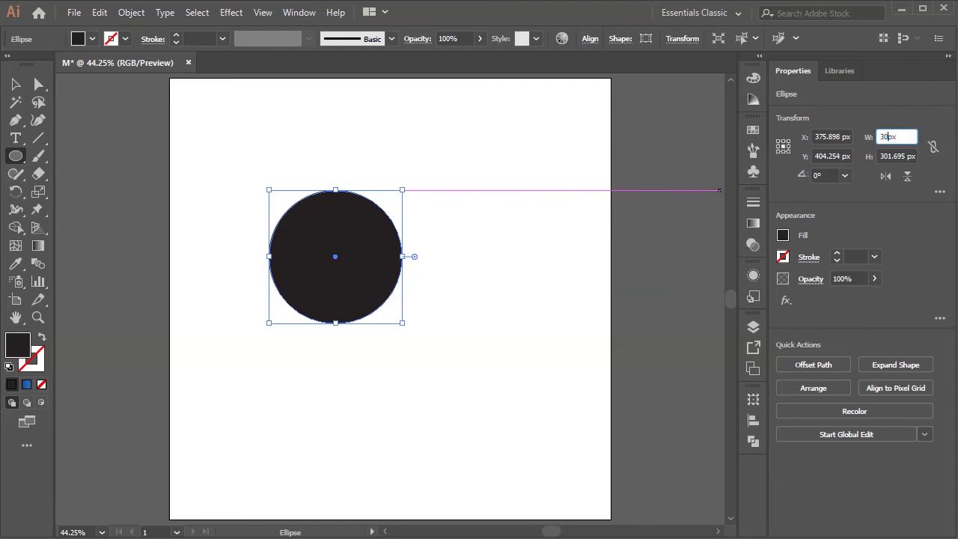
type("0")
key("Return")
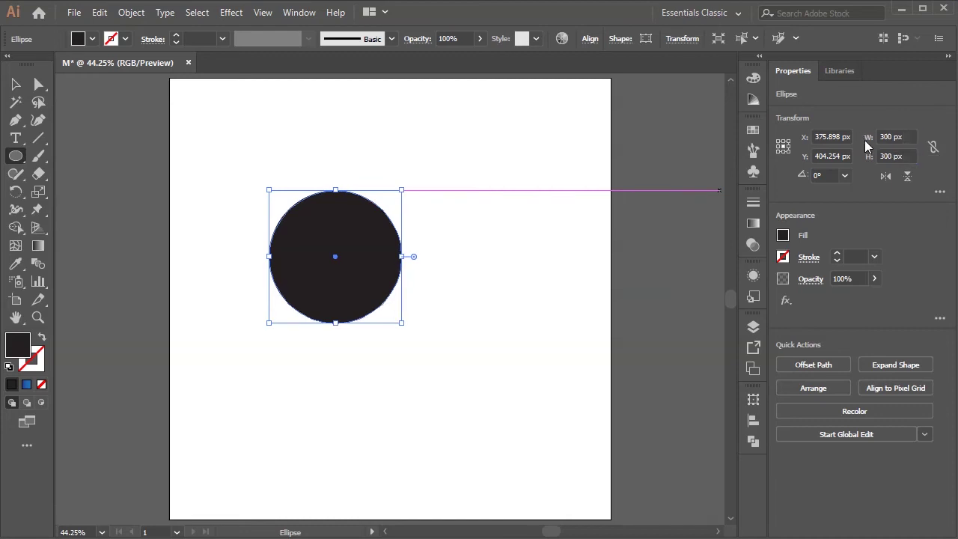
- Set the circle's opacity to 50% and centre it horizontally and vertically on the artboard
left_click(857, 279)
type("50")
key("Return")
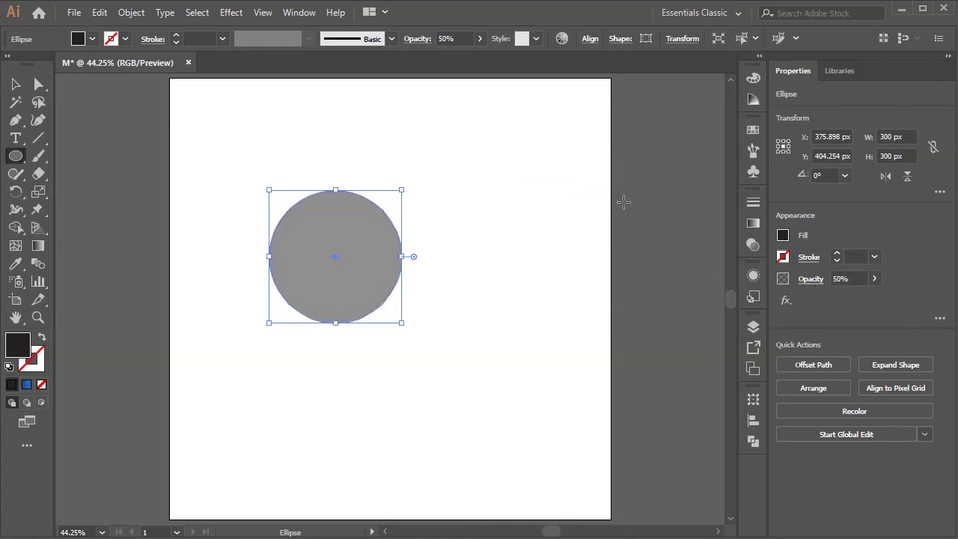
left_click(591, 39)
left_click(466, 80)
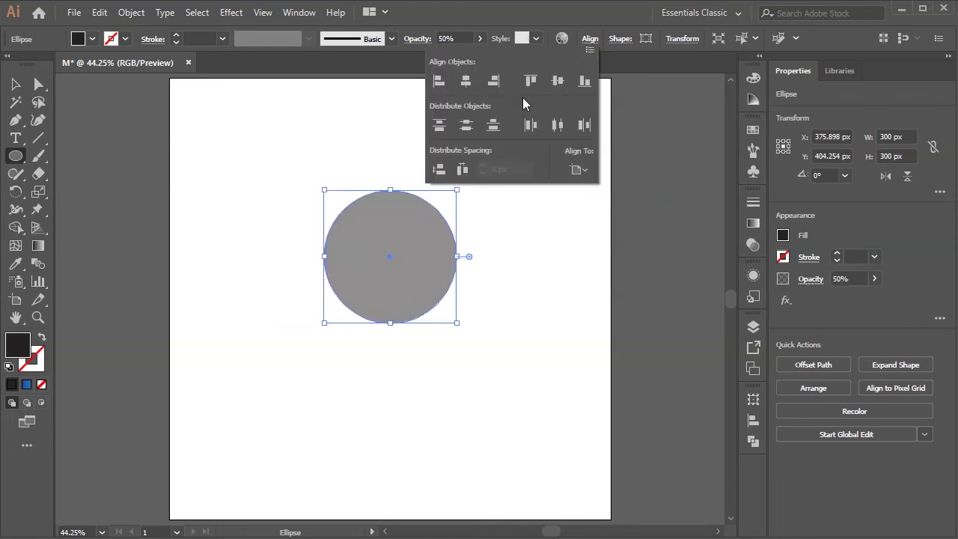
left_click(557, 82)
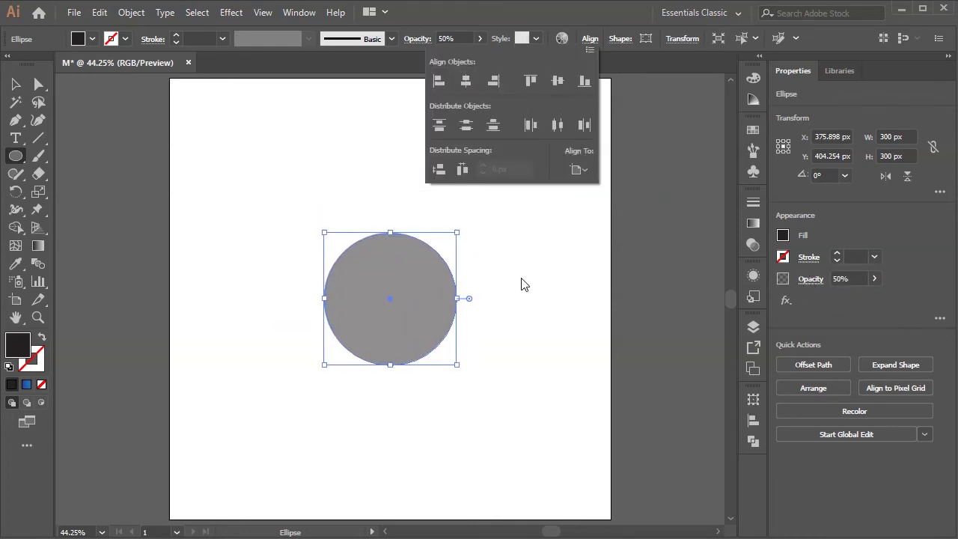
- Duplicate the circle beside the original and set the copy's width and height to 200 px
left_click(15, 85)
left_click_drag(389, 298, 530, 305)
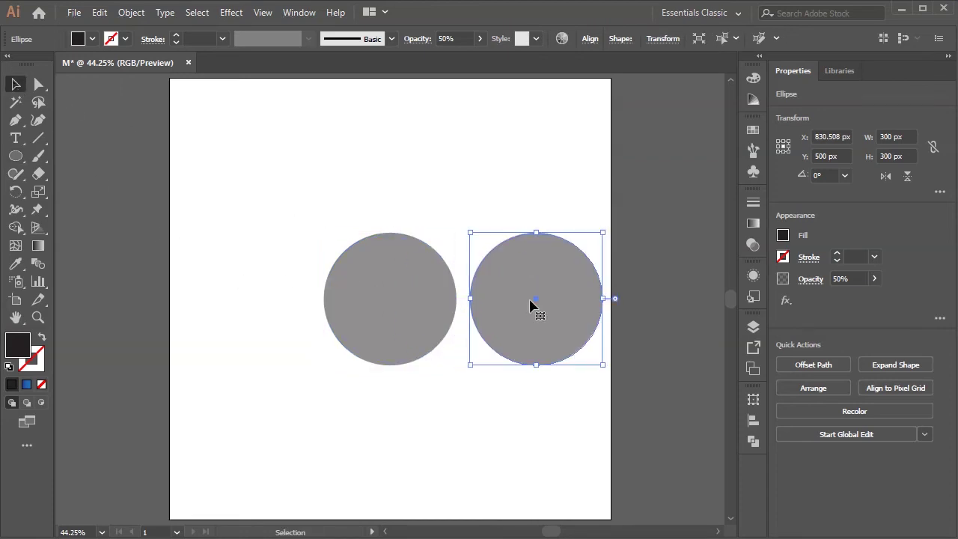
left_click(886, 136)
type("2")
key("Return")
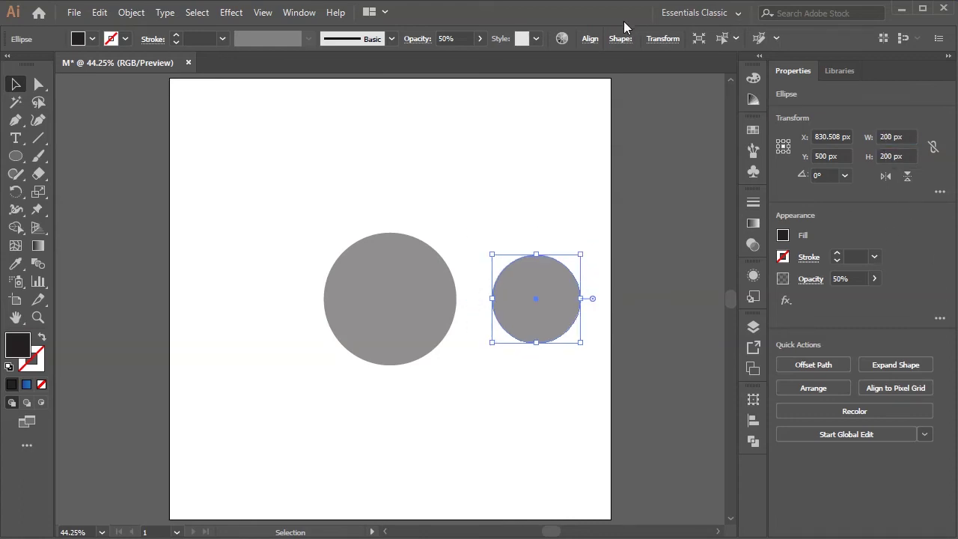
- Centre the 200 px circle horizontally and vertically on the artboard, inside the larger circle
left_click(587, 40)
left_click(466, 81)
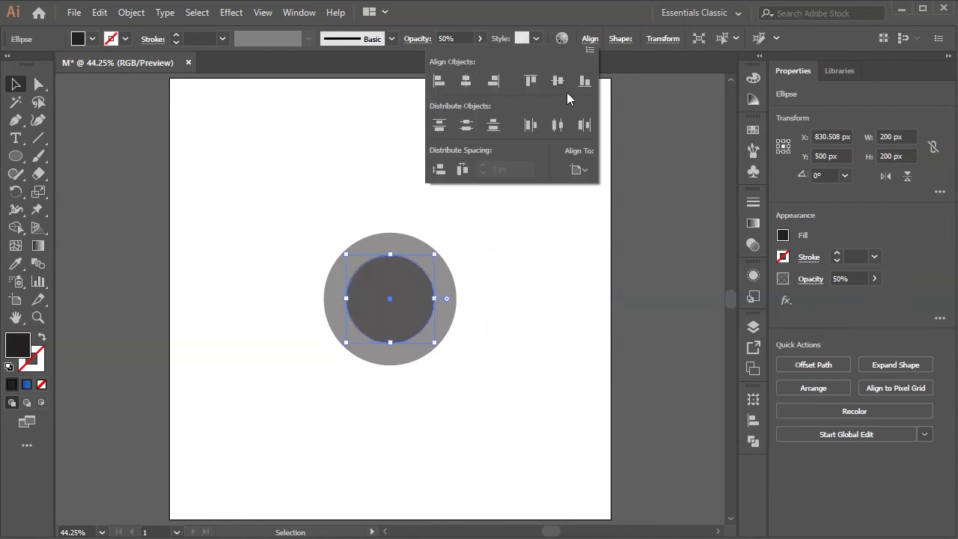
left_click(558, 81)
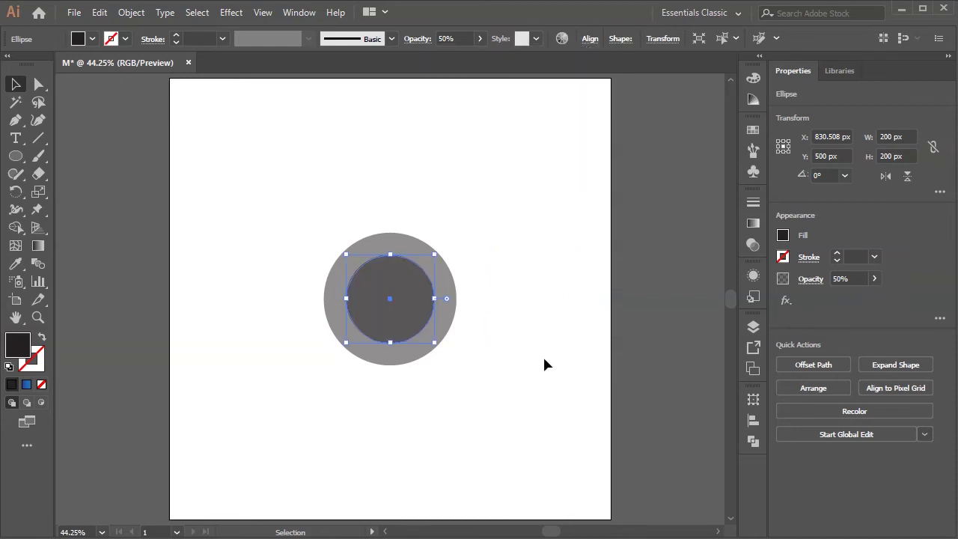
- Draw a small rectangle about 47 x 63 px above the circles and set its opacity to 50%
left_click_drag(24, 164, 58, 156)
left_click_drag(381, 142, 403, 170)
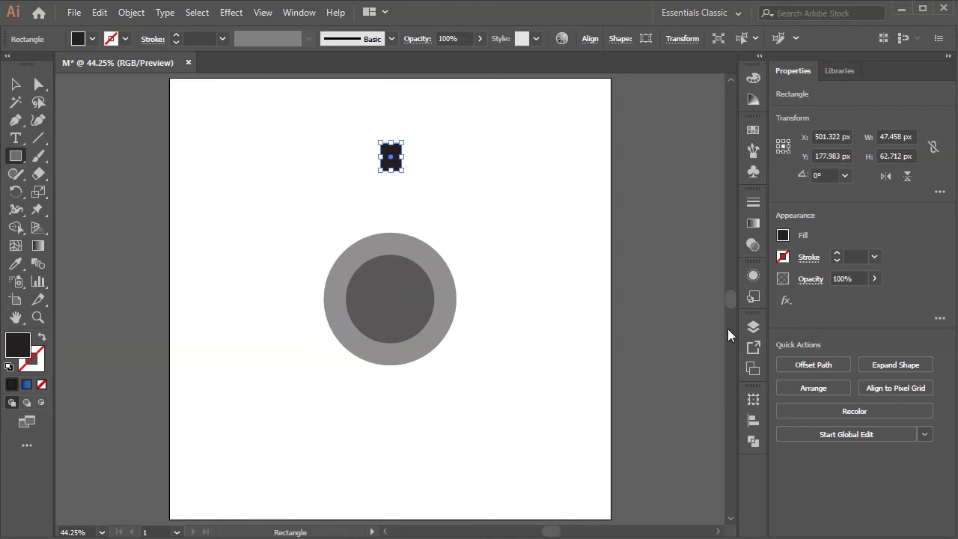
left_click(853, 278)
type("50")
key("Return")
- Move the small rectangle onto the outer circle's top edge at Y 350 px and centre it horizontally on the artboard
left_click(14, 86)
left_click_drag(396, 156, 394, 234)
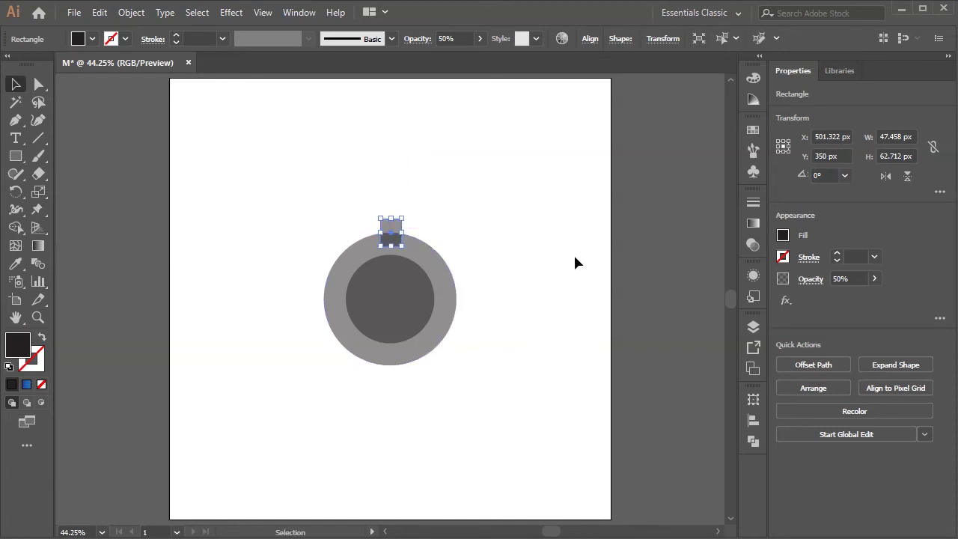
left_click(590, 39)
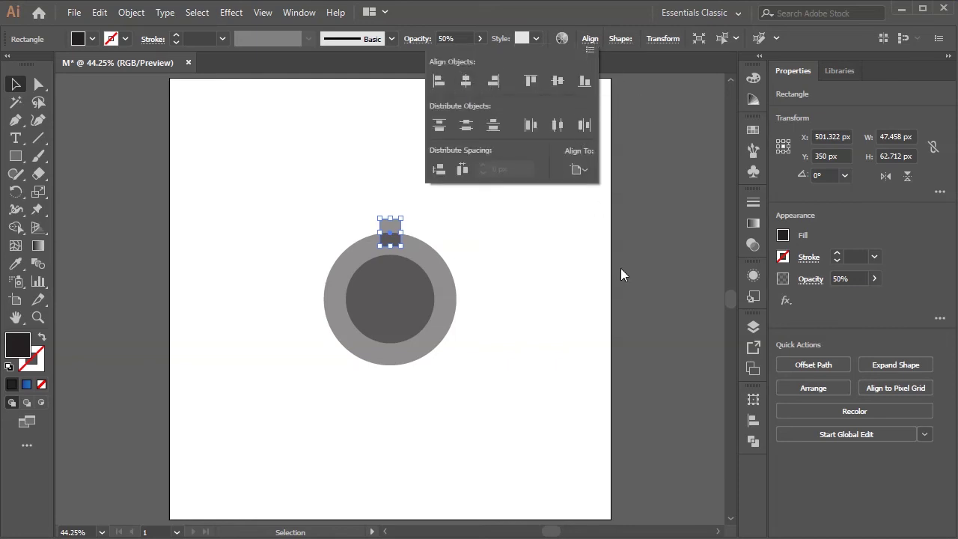
left_click(572, 285)
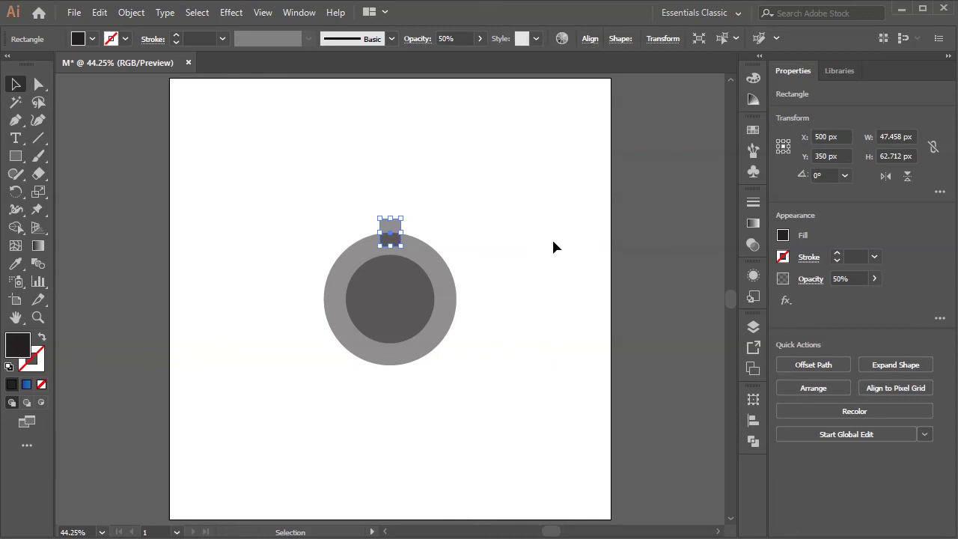
- Rotate a copy of the small rectangle clockwise about the circles' centre by about 47°
left_click(15, 192)
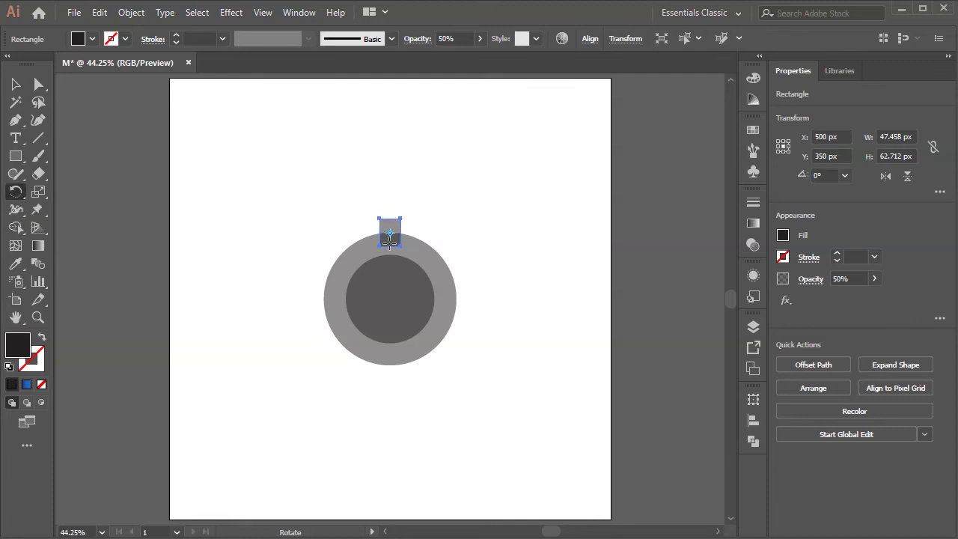
left_click_drag(390, 233, 390, 300)
left_click(390, 300)
left_click_drag(397, 238, 442, 261)
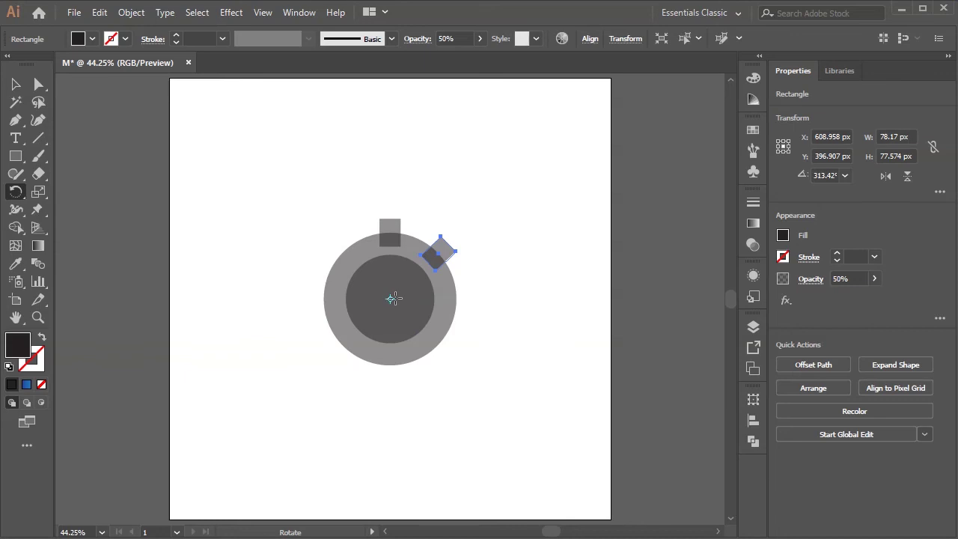
- Repeat the rotated copy around the outer circle until eight rectangular teeth ring it
left_click(391, 299)
key("ctrl+d")
key("ctrl+z")
key("ctrl+d")
key("ctrl+d")
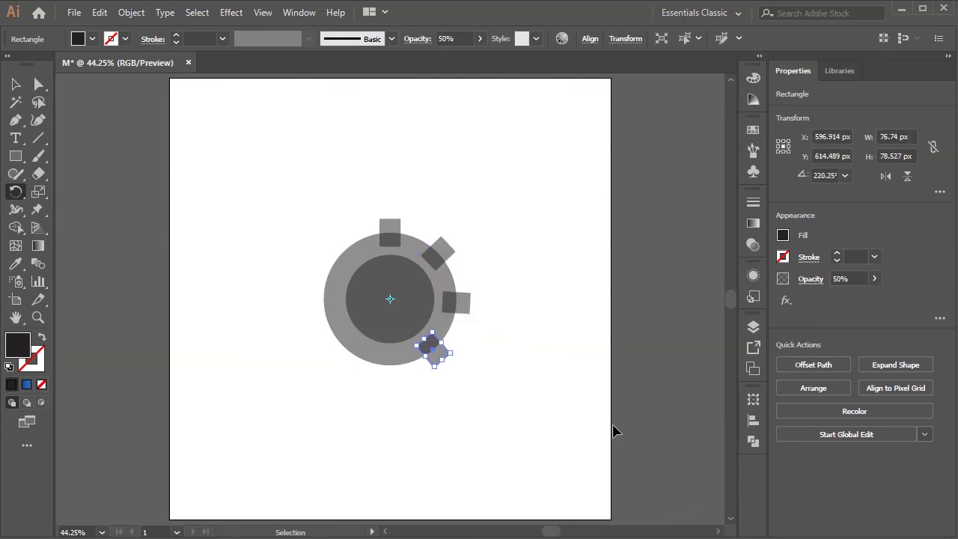
key("ctrl+d")
key("ctrl+d")
key("ctrl+d")
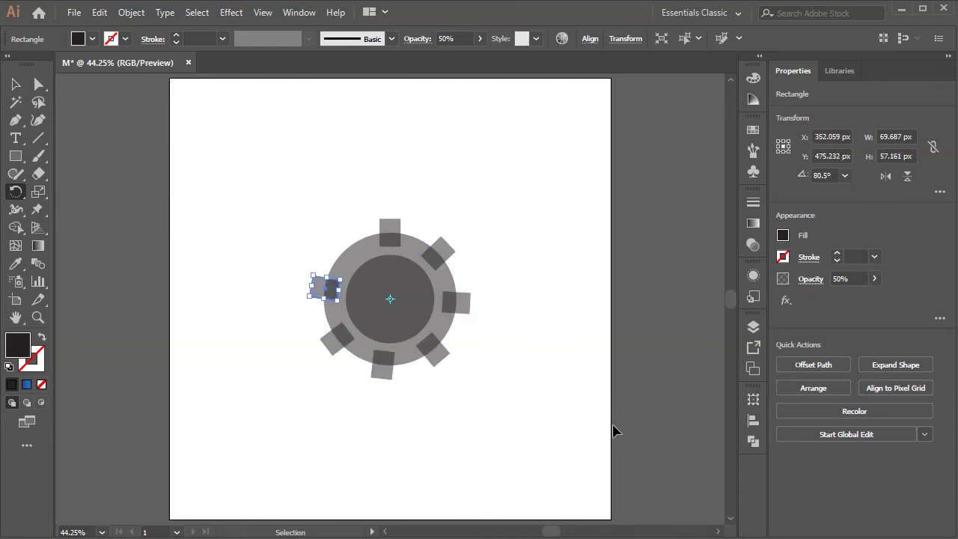
key("ctrl+d")
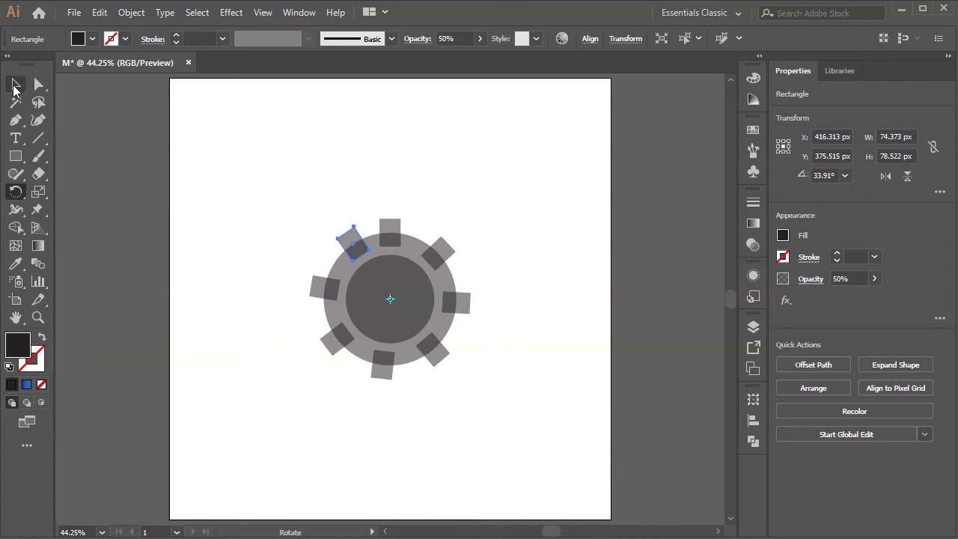
- Cut the inner circle out of the outer circle with the Shape Builder tool to leave a ring
left_click(15, 85)
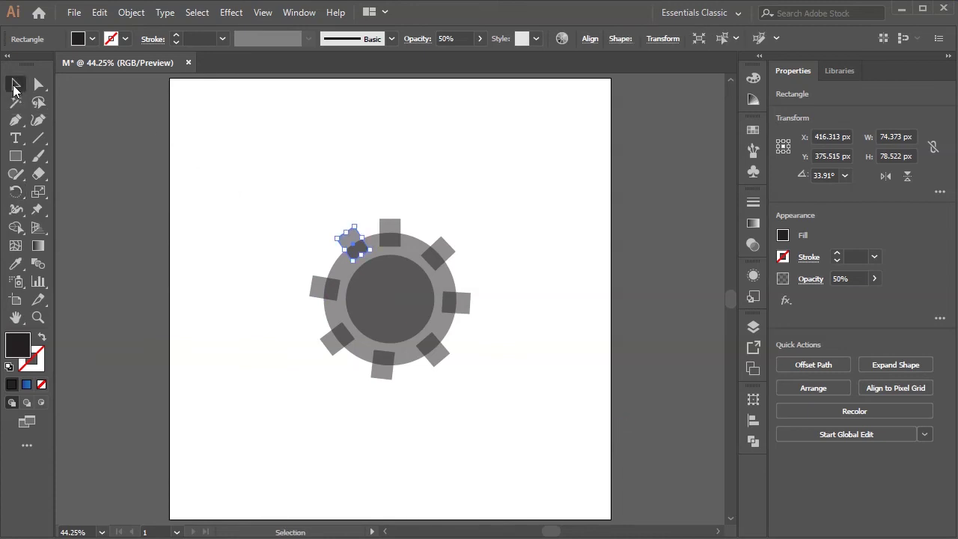
left_click(567, 249)
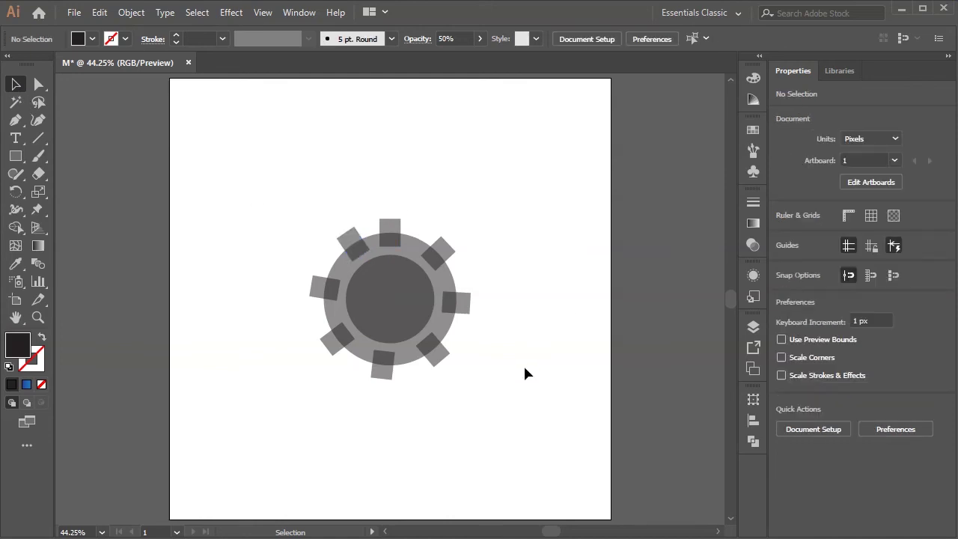
left_click(390, 313)
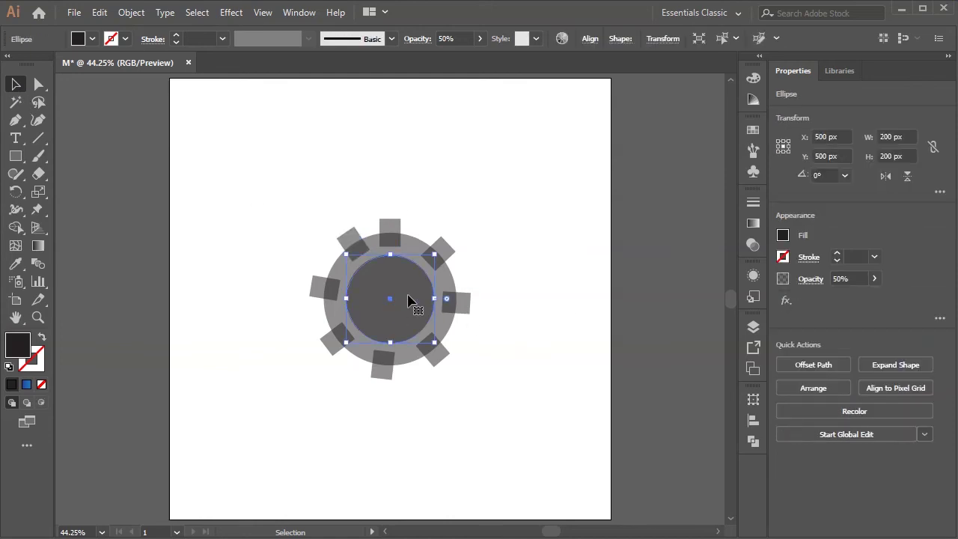
left_click(417, 249, "shift")
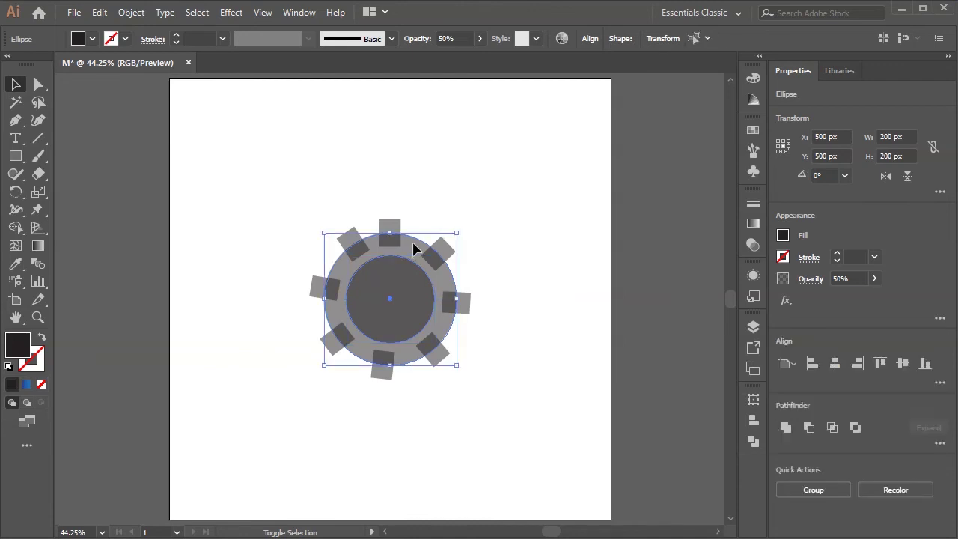
left_click(16, 229)
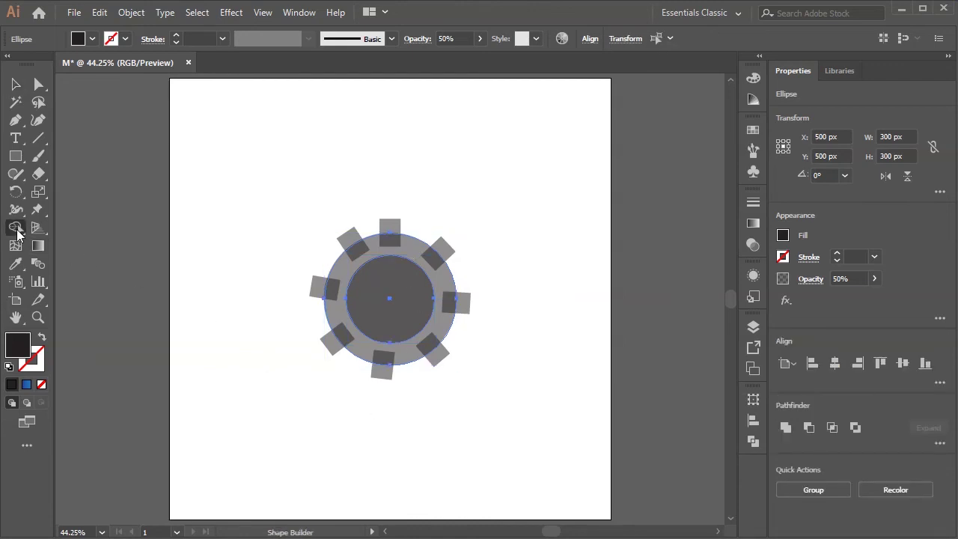
left_click(397, 315, "alt")
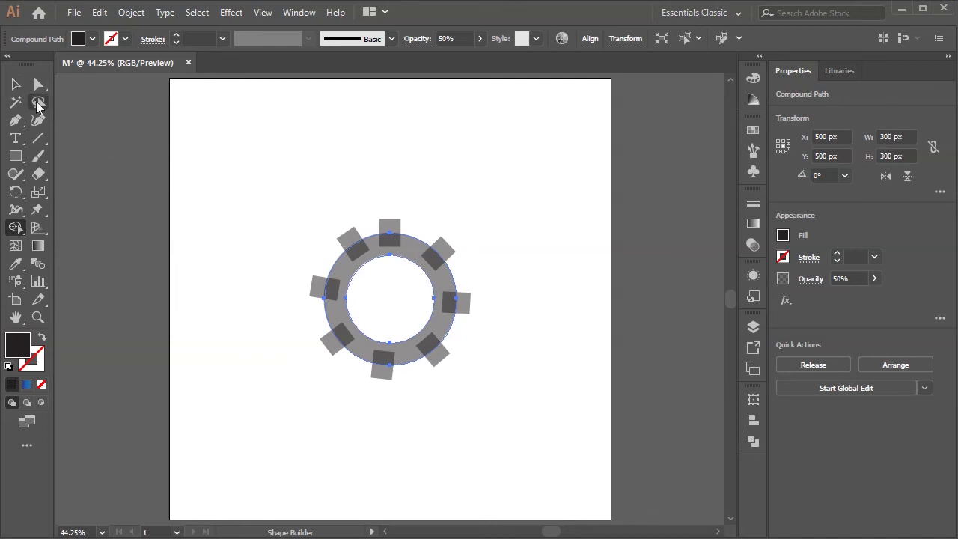
- Merge the ring and all eight rectangular teeth into one gear shape with the Shape Builder tool
left_click(16, 84)
left_click_drag(506, 228, 307, 379)
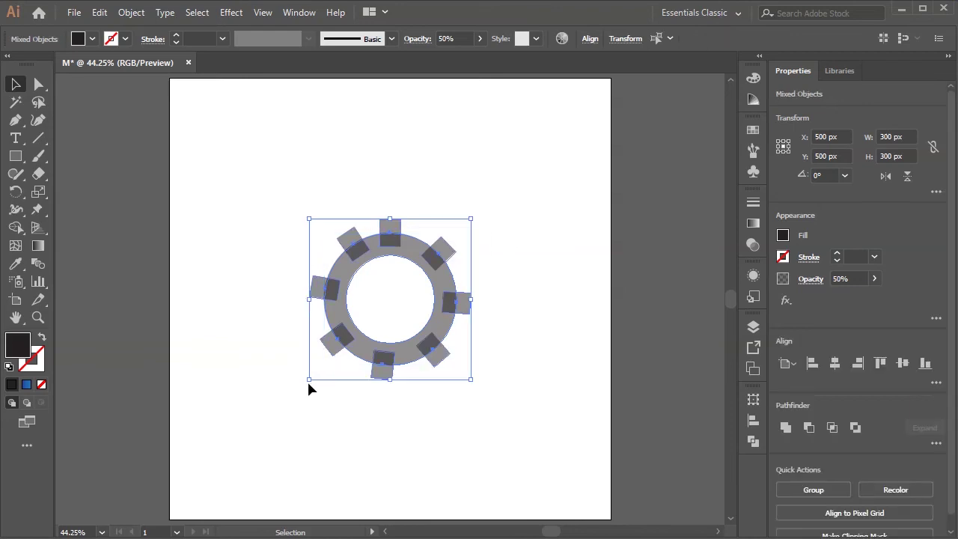
left_click(16, 228)
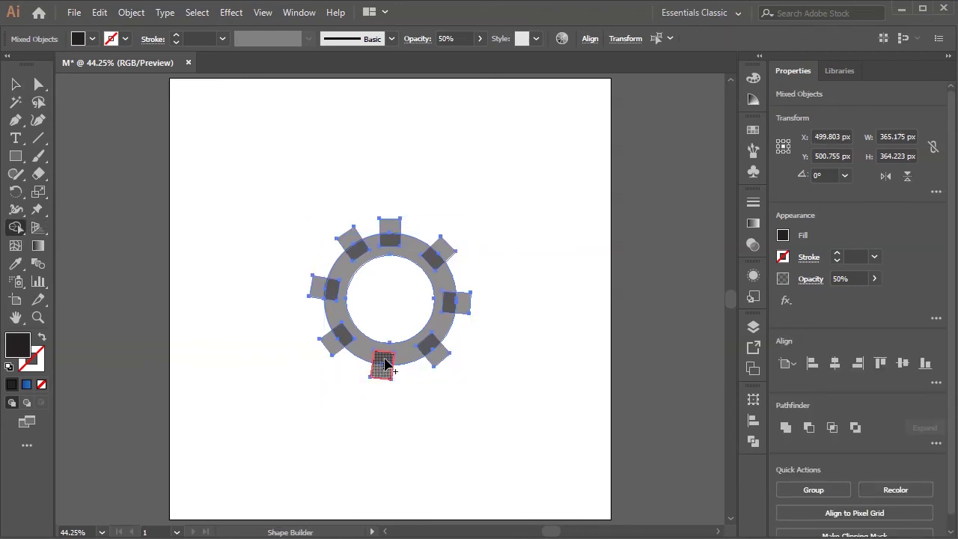
mouse_move(384, 365)
left_mouse_down()
mouse_move(433, 344)
mouse_move(441, 352)
mouse_move(447, 304)
mouse_move(465, 300)
mouse_move(439, 257)
mouse_move(444, 244)
mouse_move(403, 249)
mouse_move(385, 221)
mouse_move(366, 256)
mouse_move(348, 237)
mouse_move(340, 280)
mouse_move(313, 288)
mouse_move(349, 318)
mouse_move(338, 355)
left_mouse_up()
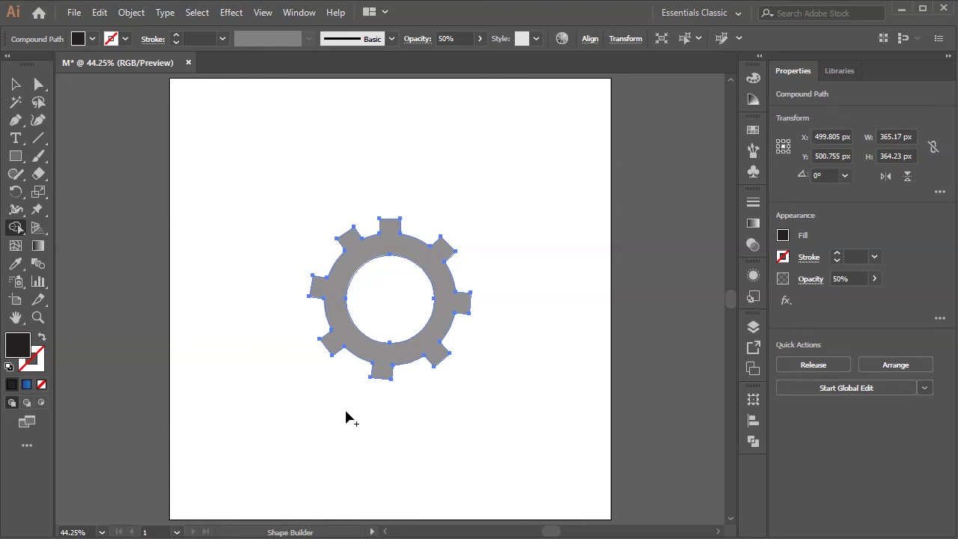
left_click(15, 85)
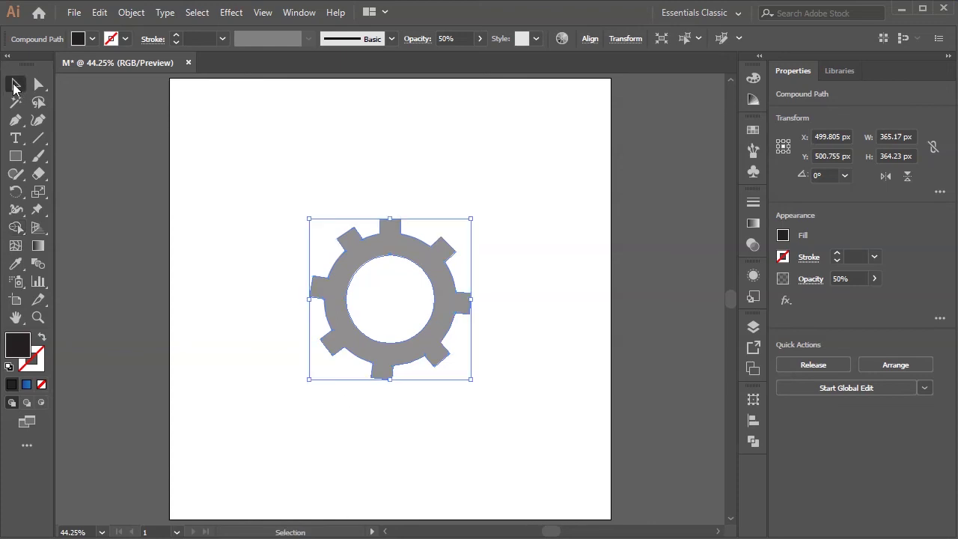
- Draw a circle above and to the left of the gear and set its size to 400 x 400 px
left_click_drag(19, 166, 71, 193)
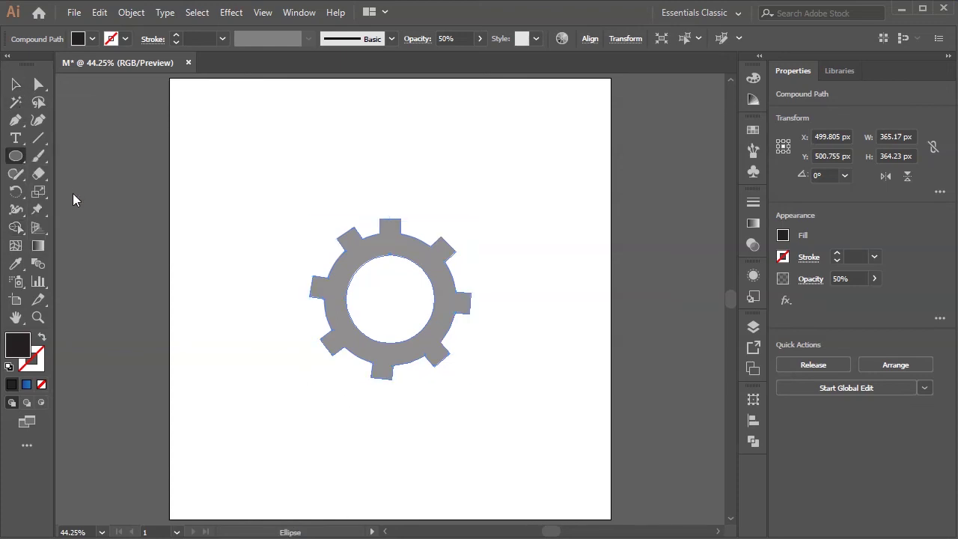
left_click_drag(264, 195, 325, 269)
key("ctrl+shift+a")
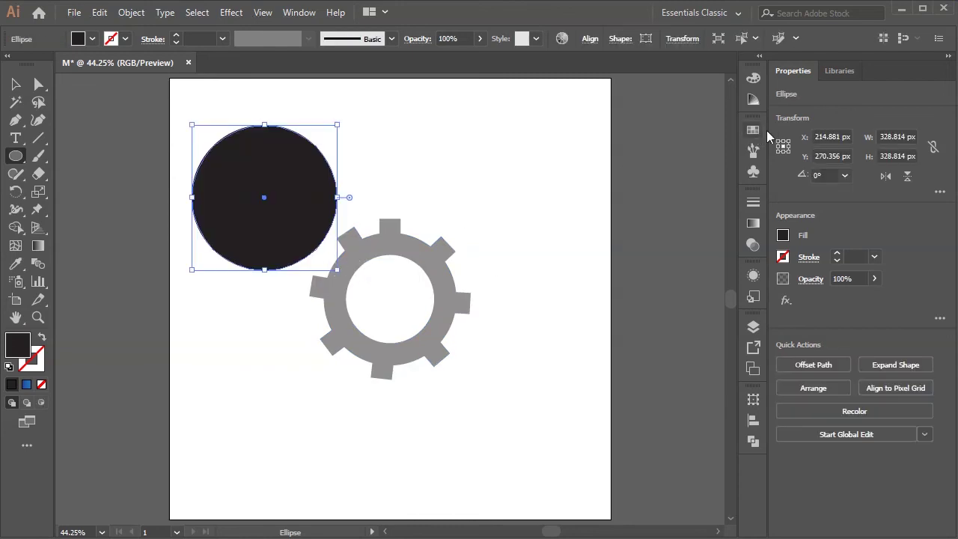
double_click(905, 136)
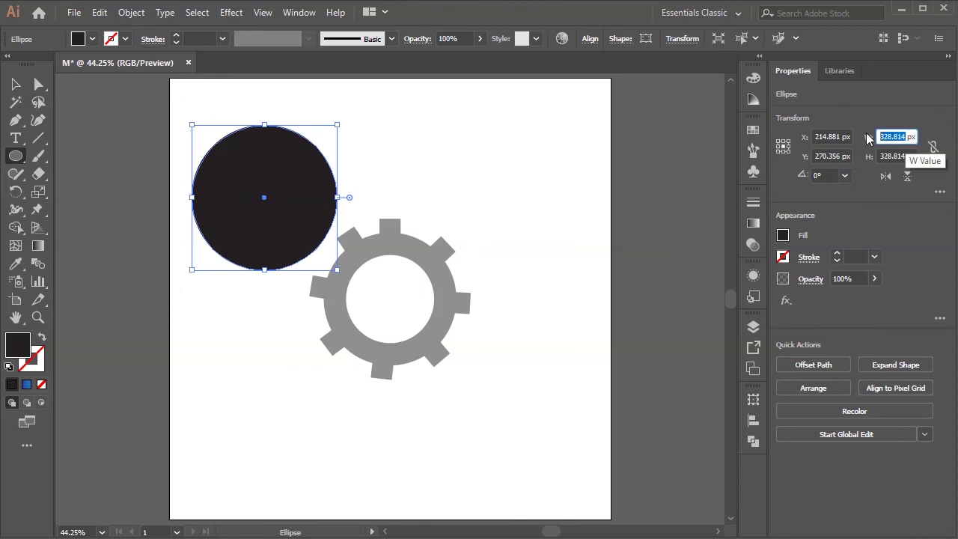
type("400")
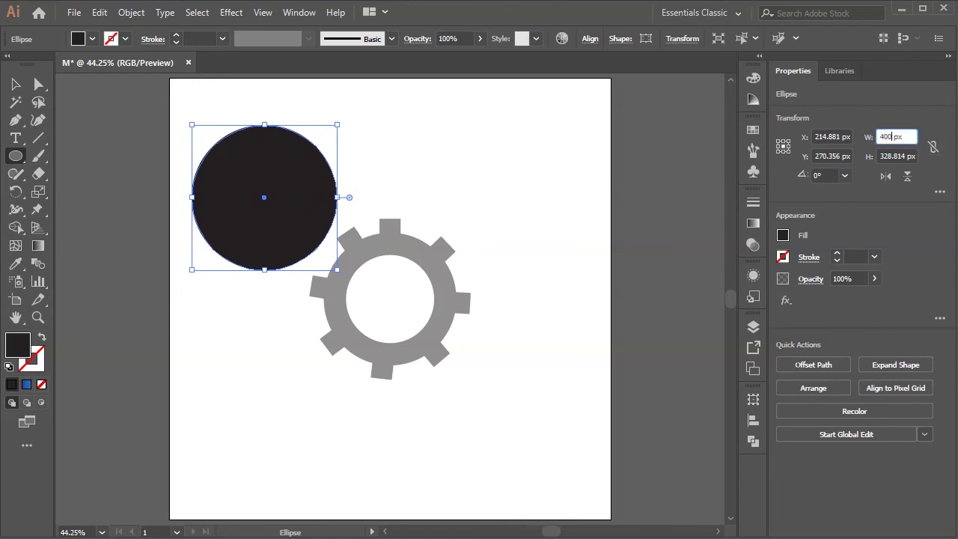
key("Return")
- Centre the black circle horizontally and vertically on the artboard and send it behind the gear
left_click(15, 84)
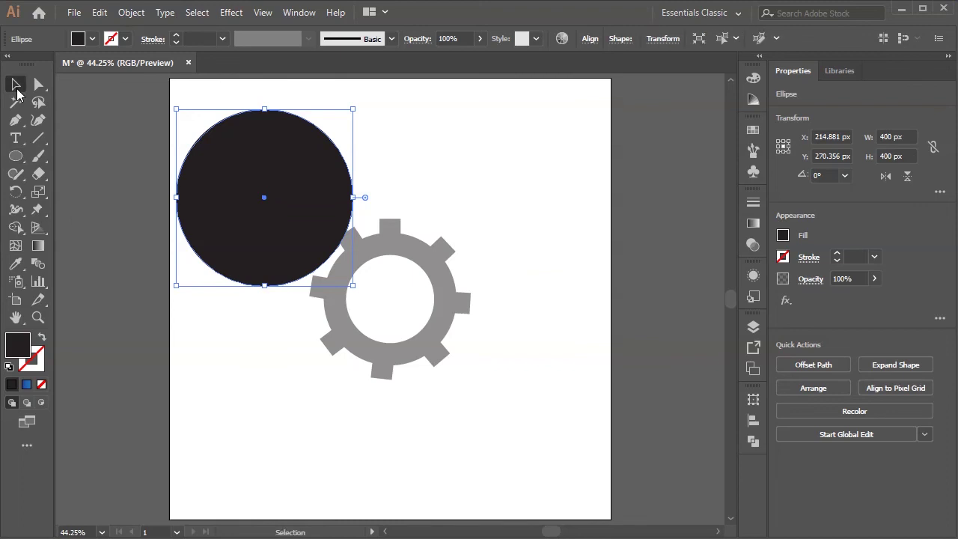
left_click(590, 41)
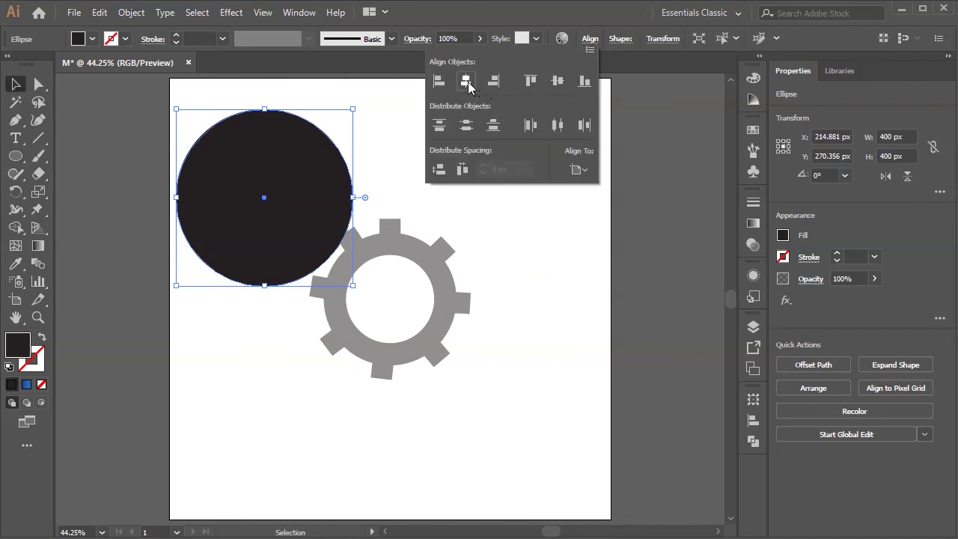
left_click(467, 82)
left_click(558, 82)
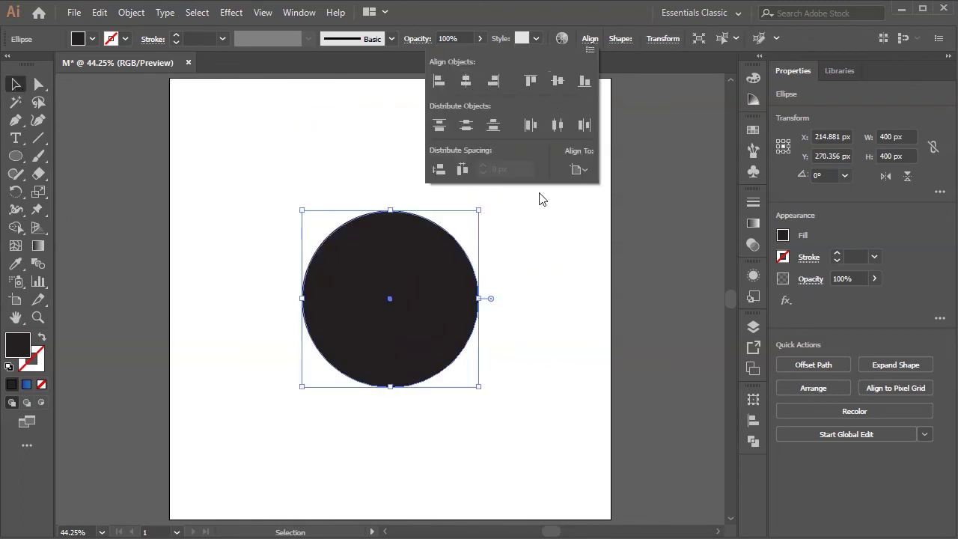
left_click(391, 228)
right_click(393, 224)
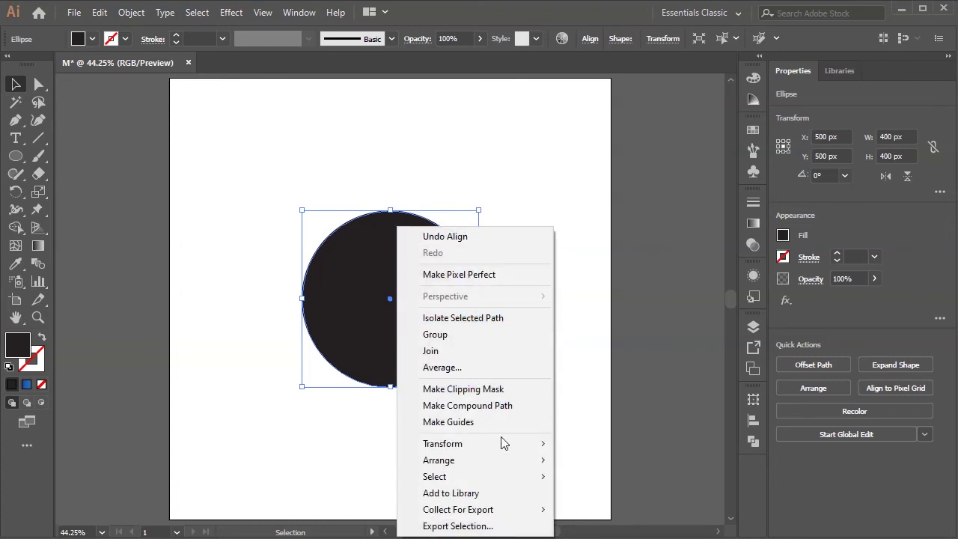
mouse_move(505, 459)
left_click(636, 492)
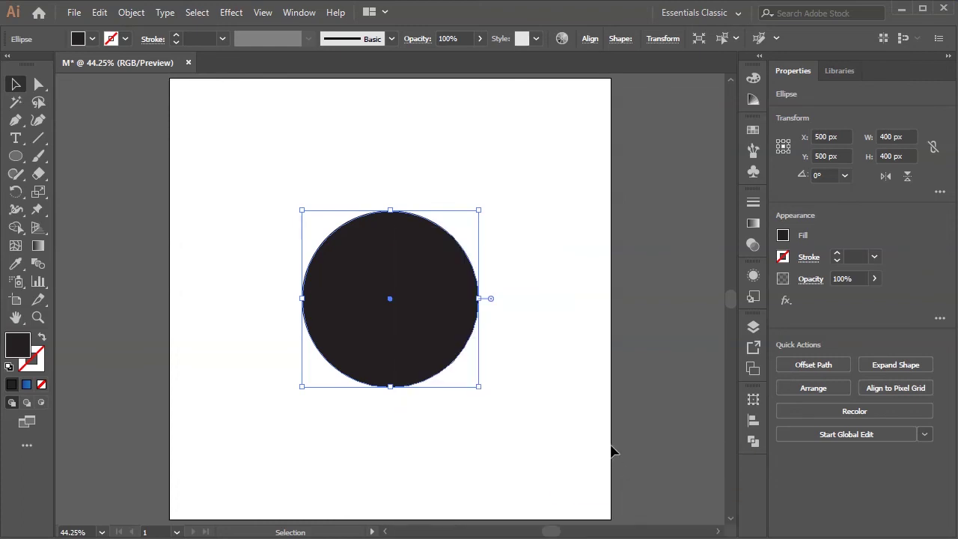
- Set the gear's opacity to 100% and its fill to white
left_click(438, 318)
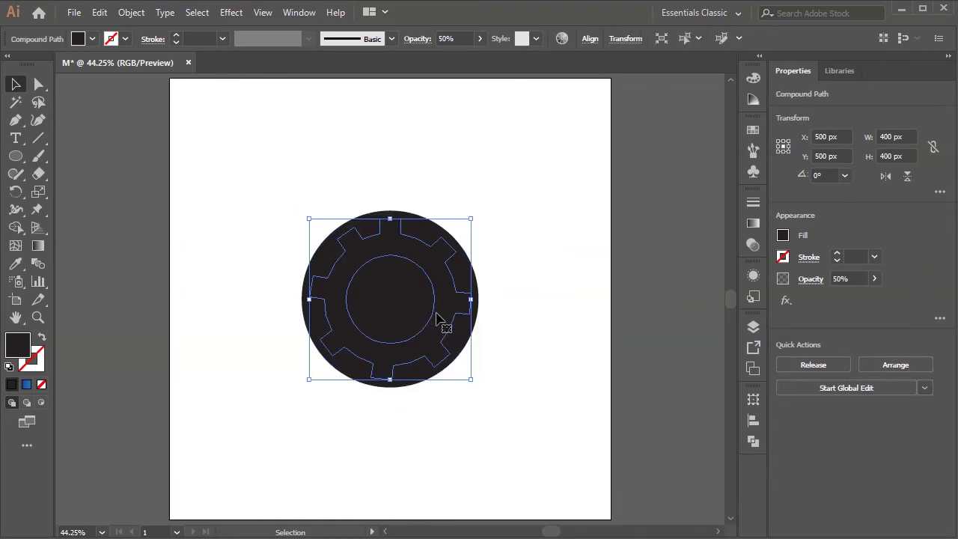
left_click(840, 278)
type("100")
key("Return")
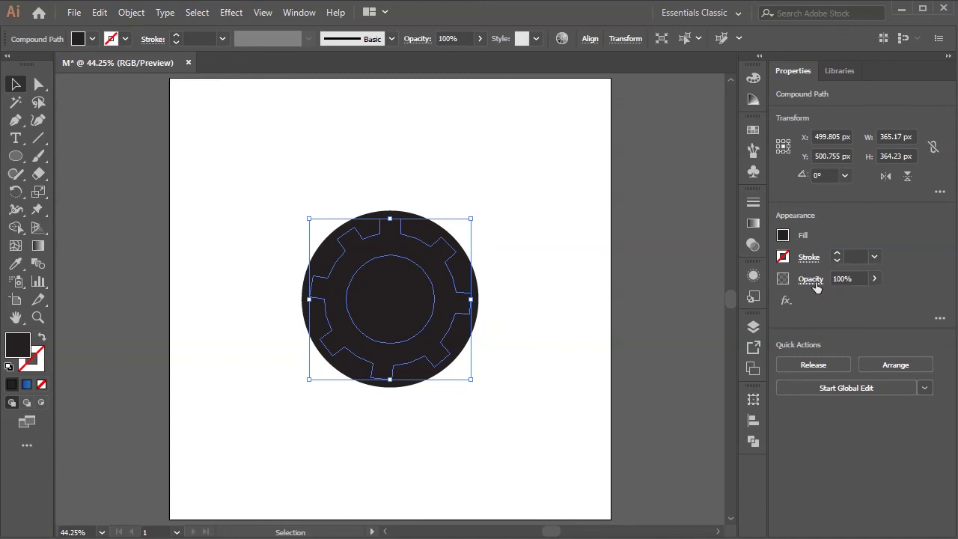
left_click(783, 237)
left_click(641, 288)
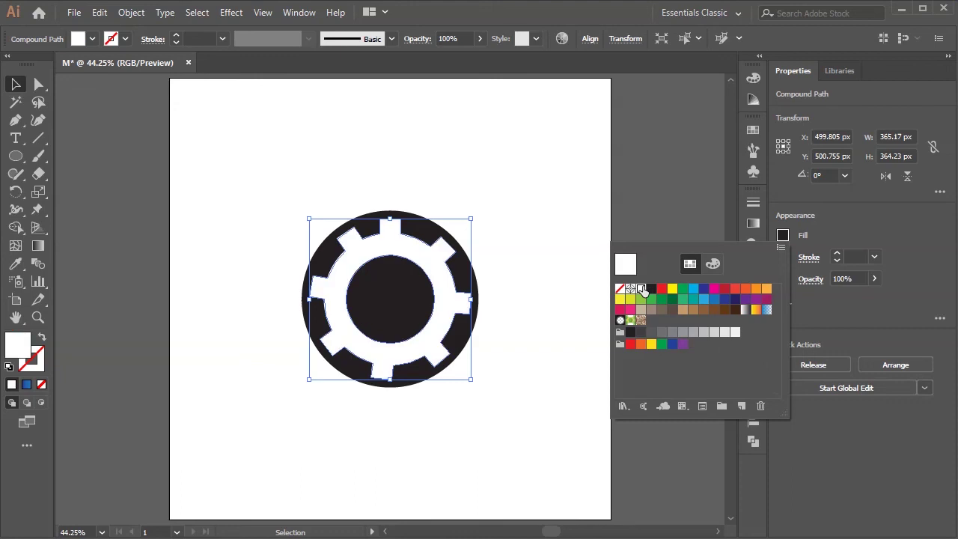
left_click(570, 193)
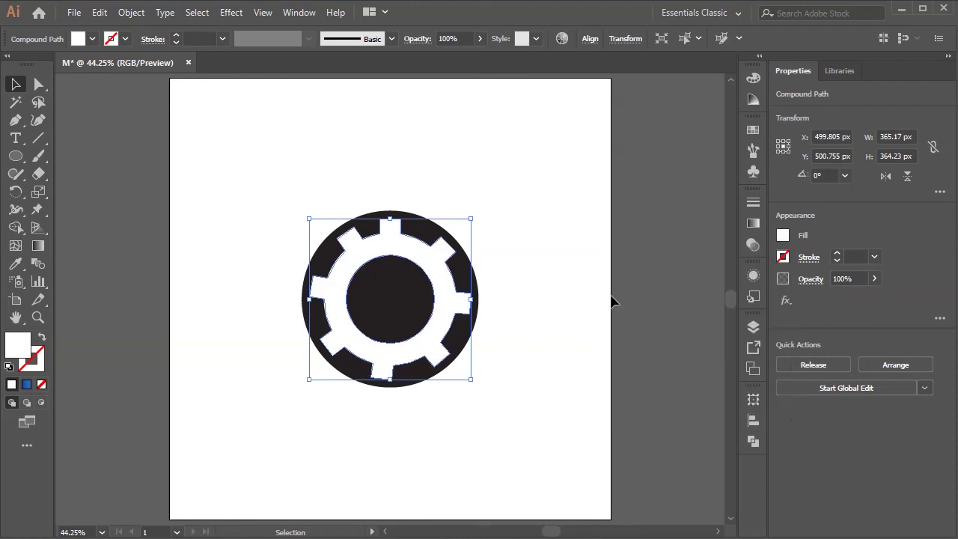
left_click(588, 422)
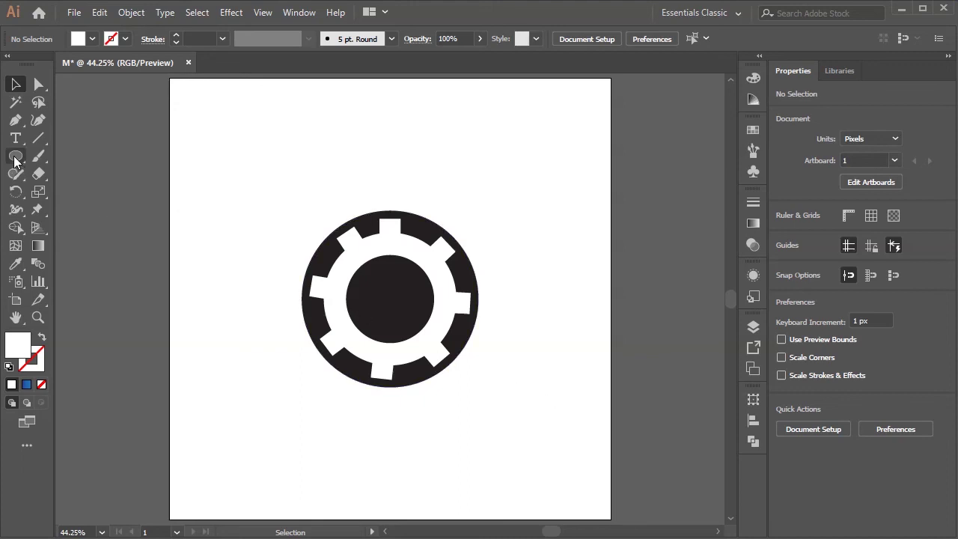
- Draw a square about 390 px wide with the Rectangle tool and centre it on the artboard
left_click_drag(15, 158, 45, 161)
left_click(69, 160)
left_click_drag(276, 197, 496, 407)
key("ctrl+z")
mouse_move(177, 94)
left_mouse_down()
mouse_move(377, 270)
mouse_move(348, 260)
left_mouse_up()
key("v")
left_click(590, 38)
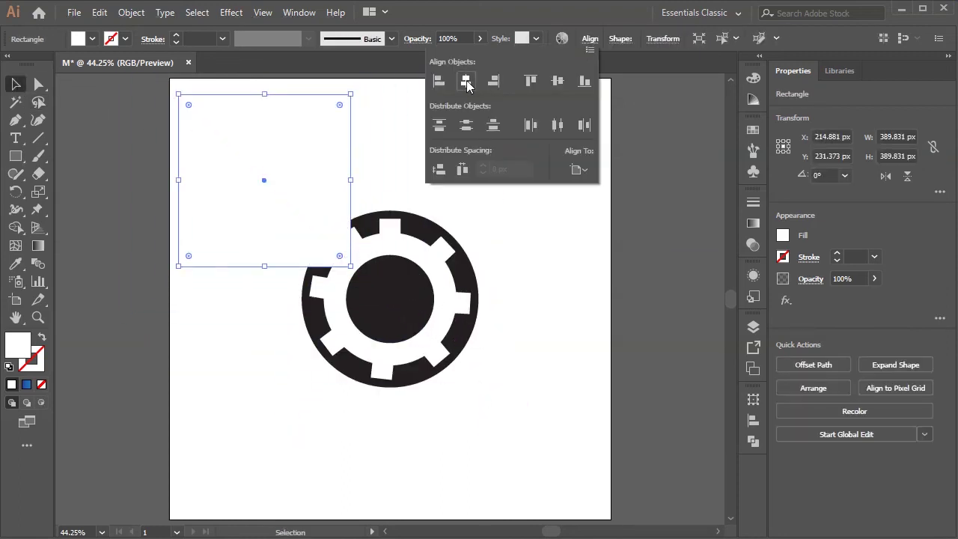
left_click(466, 80)
left_click(558, 81)
- Resize the square to 450 x 450 px and slightly round all its corners, keeping it centred on the artboard
left_click(886, 141)
type("450")
key("Return")
left_click_drag(307, 218, 311, 221)
left_click(590, 38)
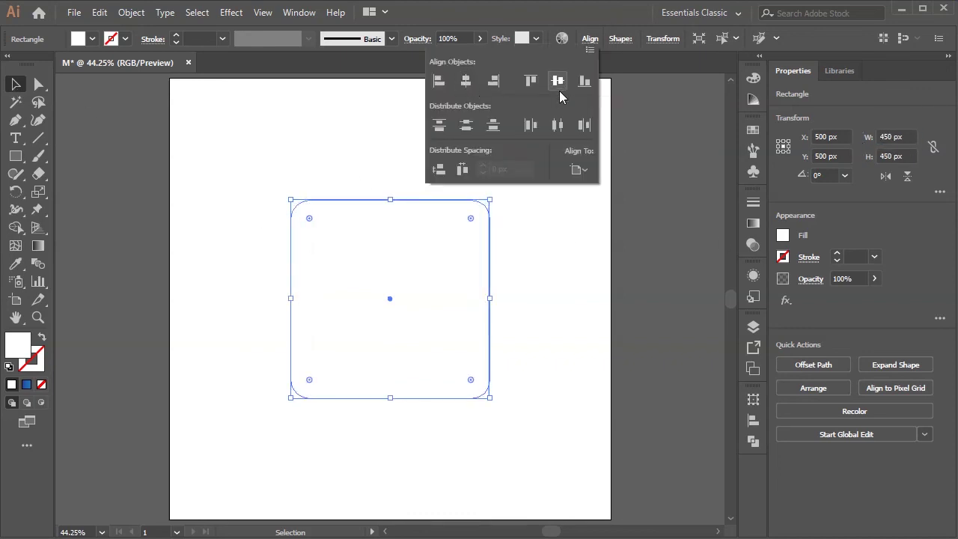
- Move the rounded square below the black circle in the layer stack and fill it with green
right_click(431, 247)
left_click(753, 326)
left_click_drag(664, 361, 660, 403)
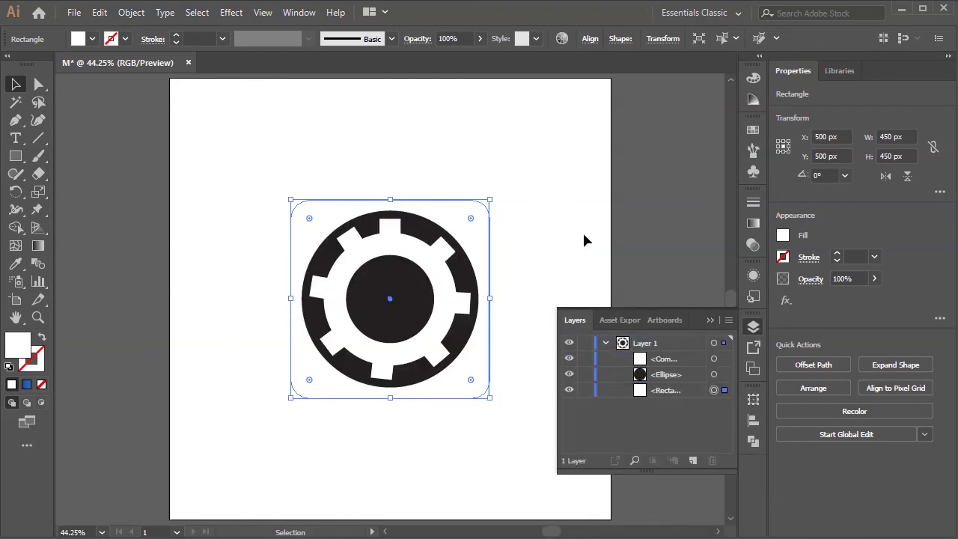
left_click(783, 235)
left_click(688, 289)
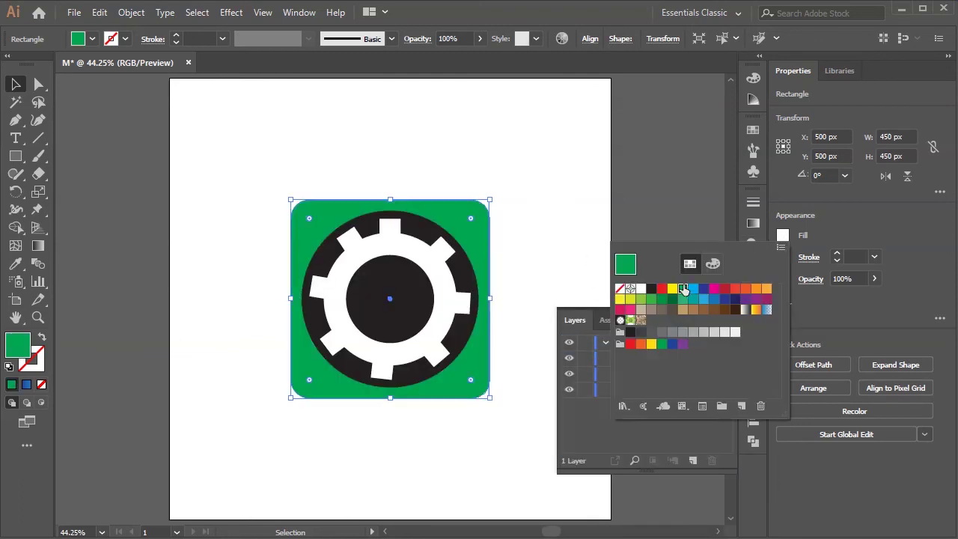
left_click(636, 293)
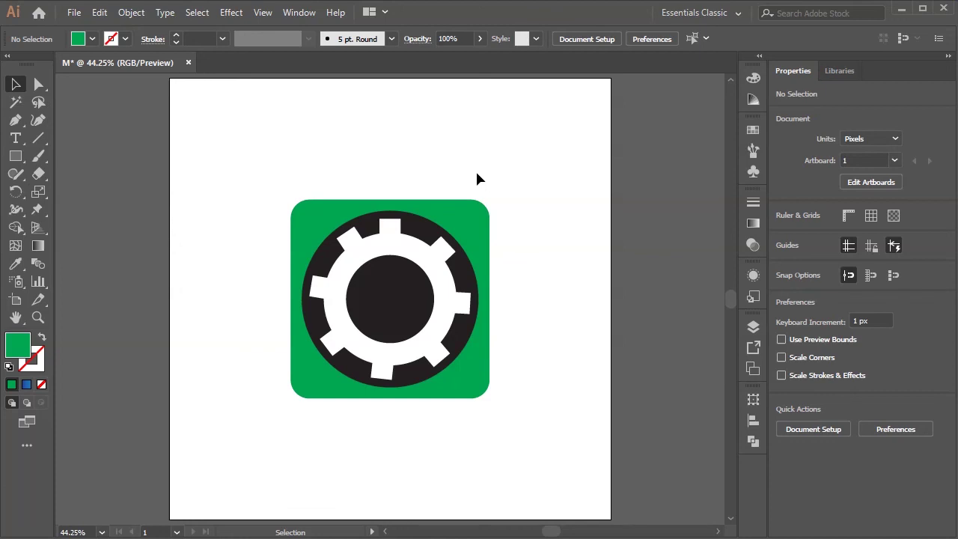
- Sketch a square about 186 px wide, an inverted triangle and a small circle around the icon with the Shaper tool
left_click(14, 177)
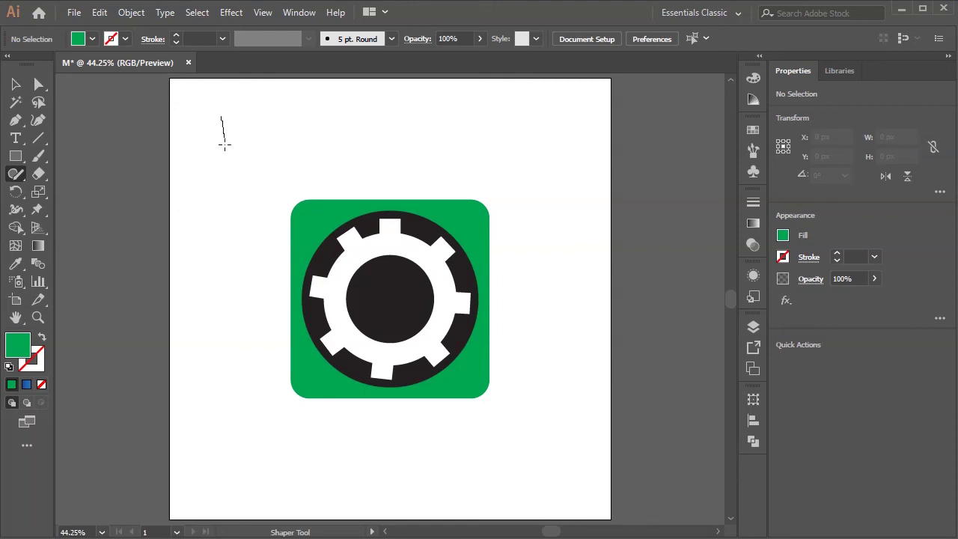
left_click_drag(229, 174, 306, 177)
left_click_drag(272, 112, 222, 116)
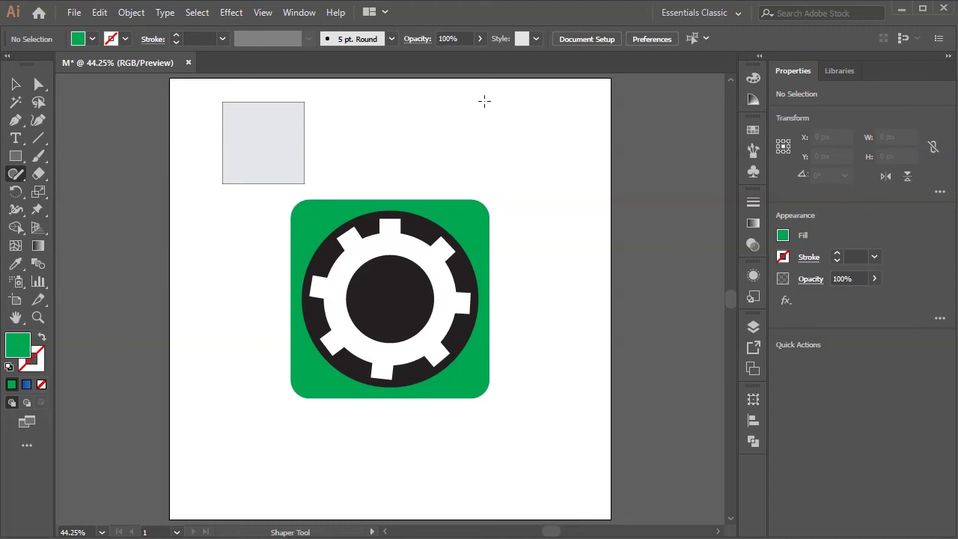
mouse_move(488, 97)
left_mouse_down()
mouse_move(495, 166)
mouse_move(601, 165)
mouse_move(491, 99)
left_mouse_up()
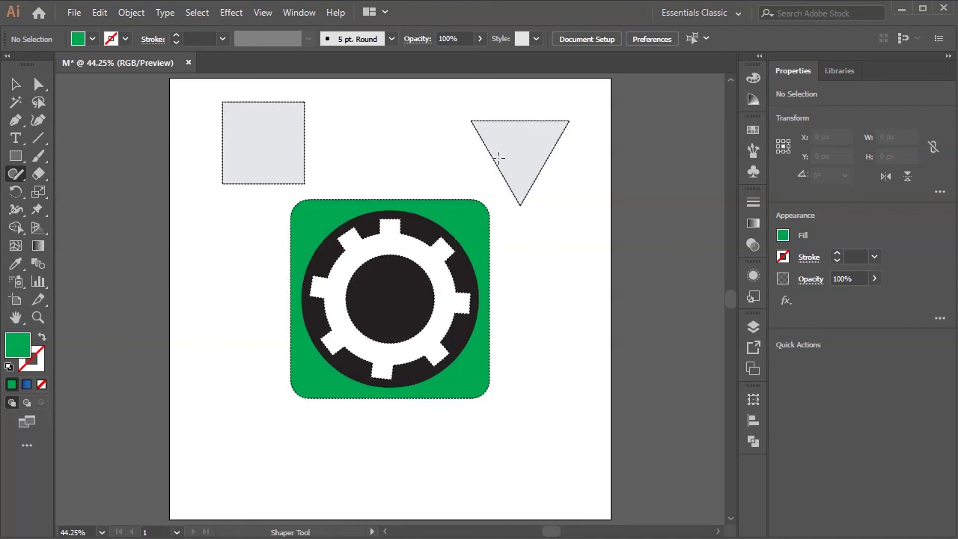
mouse_move(207, 430)
left_mouse_down()
mouse_move(183, 463)
mouse_move(190, 479)
mouse_move(221, 483)
mouse_move(236, 458)
mouse_move(221, 429)
left_mouse_up()
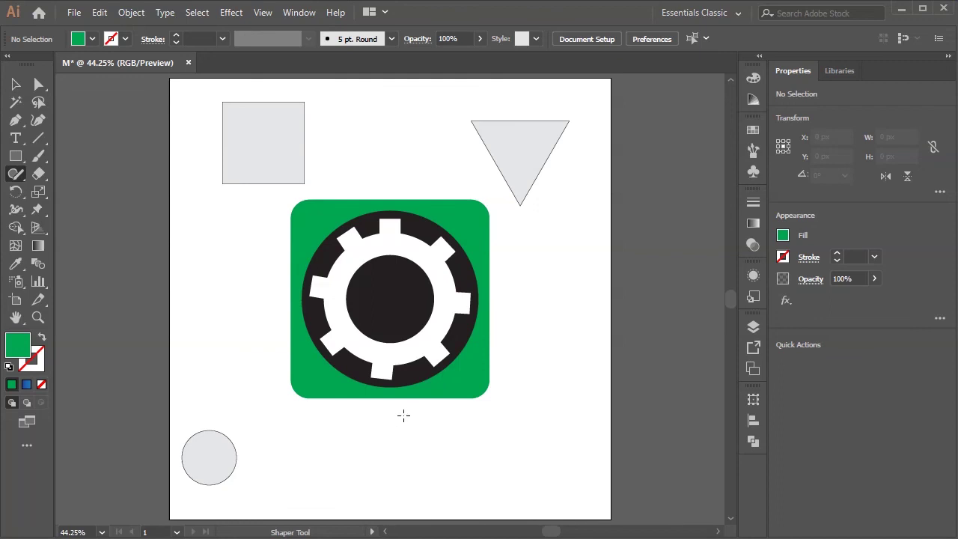
mouse_move(403, 416)
left_mouse_down()
mouse_move(396, 439)
mouse_move(345, 446)
mouse_move(390, 463)
mouse_move(378, 498)
mouse_move(404, 469)
mouse_move(433, 490)
mouse_move(417, 452)
mouse_move(461, 449)
mouse_move(407, 437)
mouse_move(403, 415)
left_mouse_up()
- Clear the artboard by deleting the grey square, triangle and circle and the whole gear icon with its green background
left_click(16, 85)
left_click(242, 141)
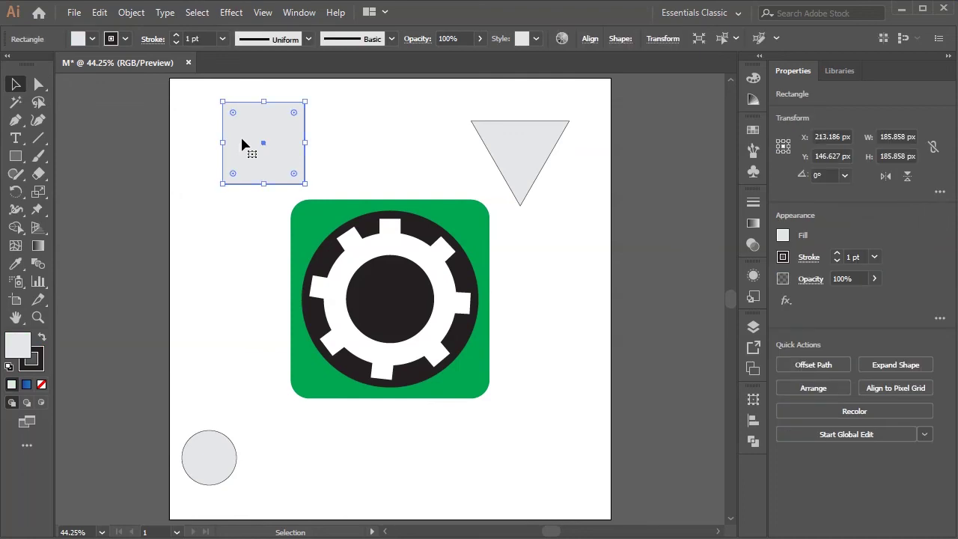
key("Delete")
left_click(538, 178)
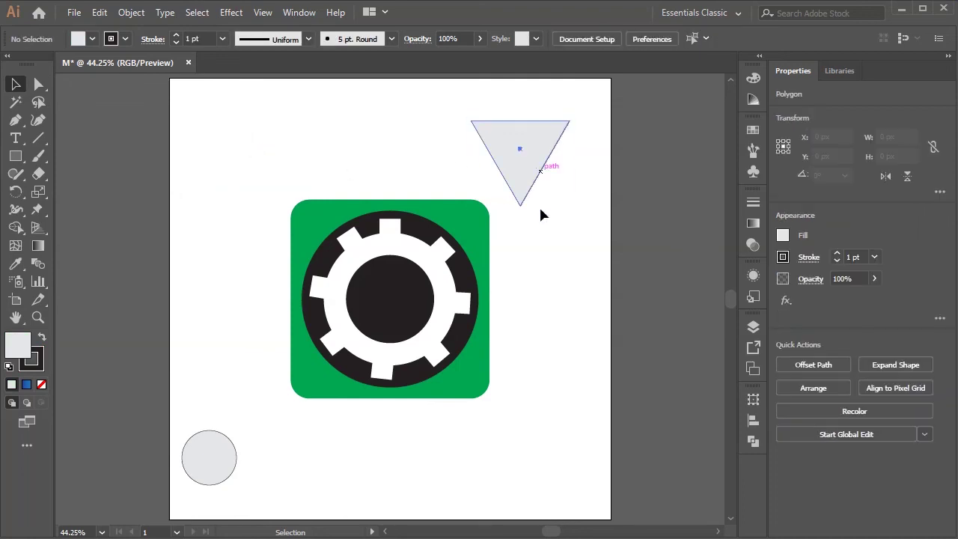
key("Delete")
left_click(231, 473)
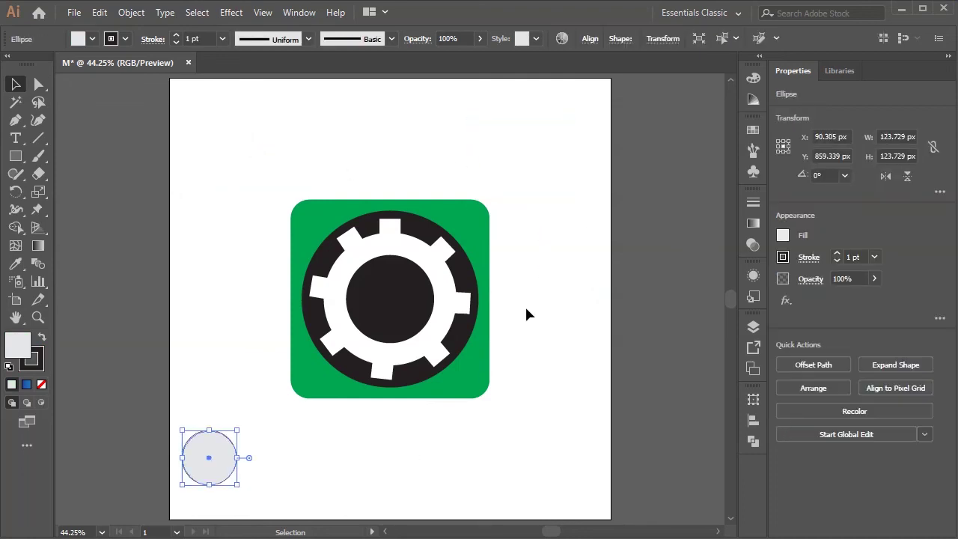
key("Delete")
left_click_drag(549, 180, 340, 389)
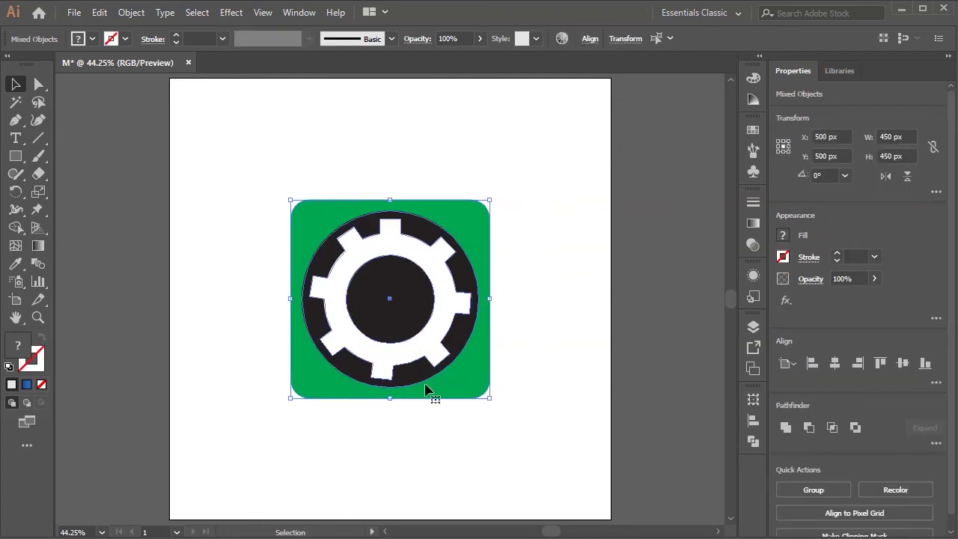
key("Delete")
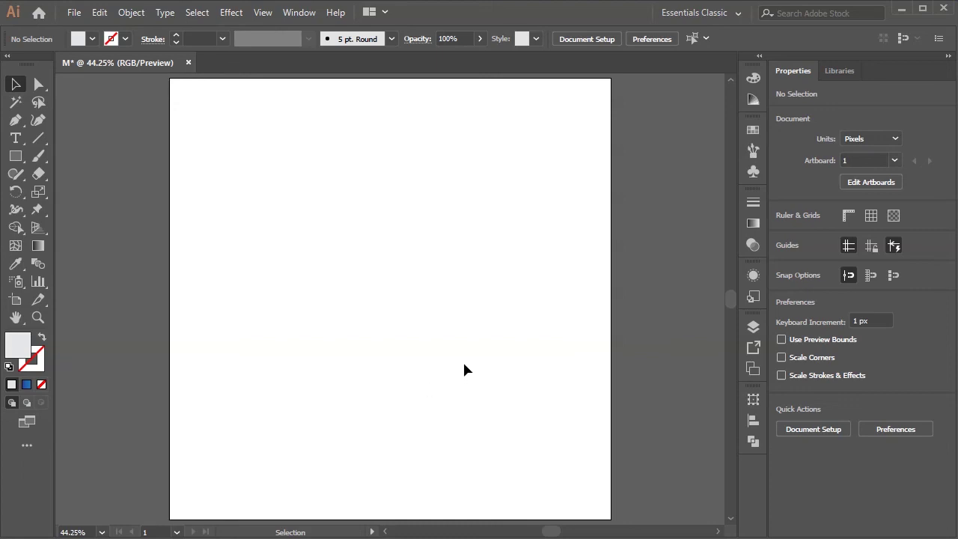
- Activate the regular Type tool and bring up the Pathfinder options
left_click(21, 143)
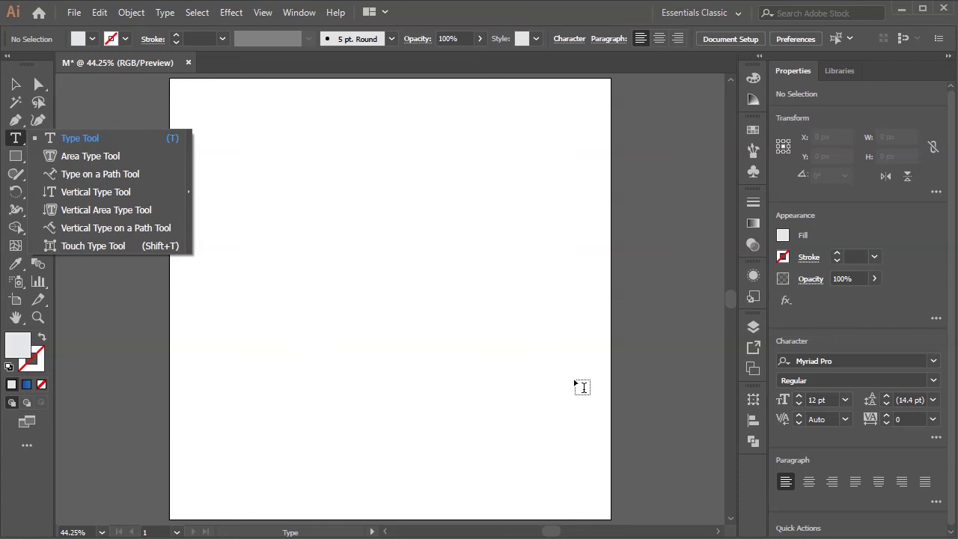
left_click(156, 142)
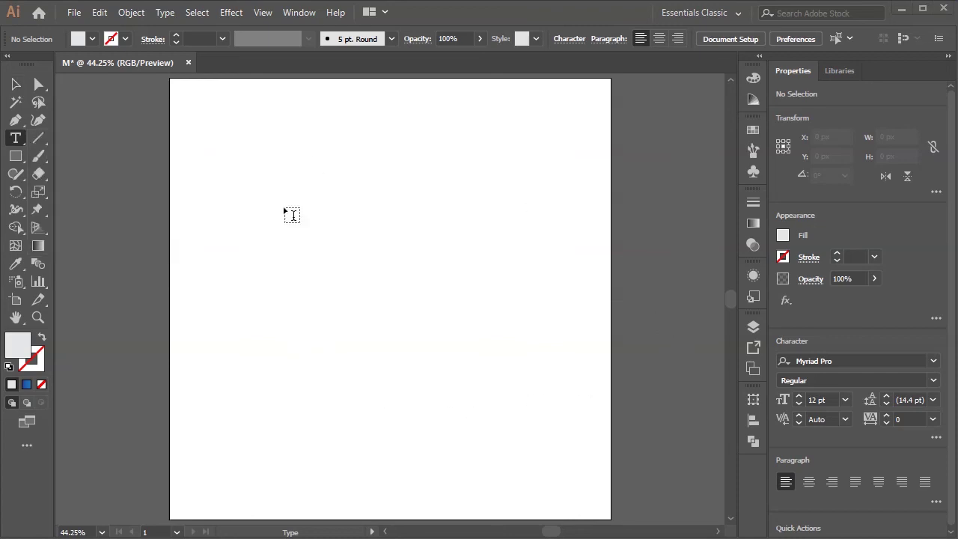
left_click(754, 442)
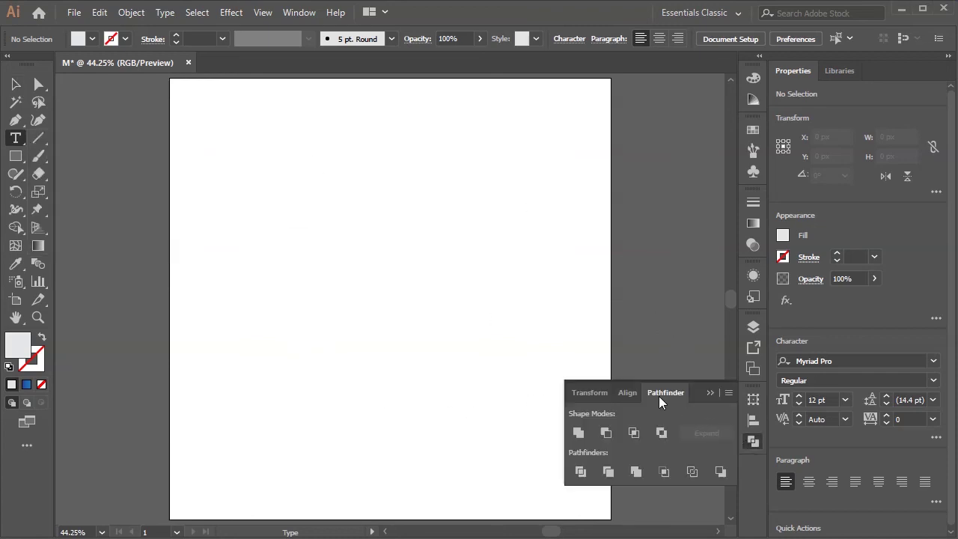